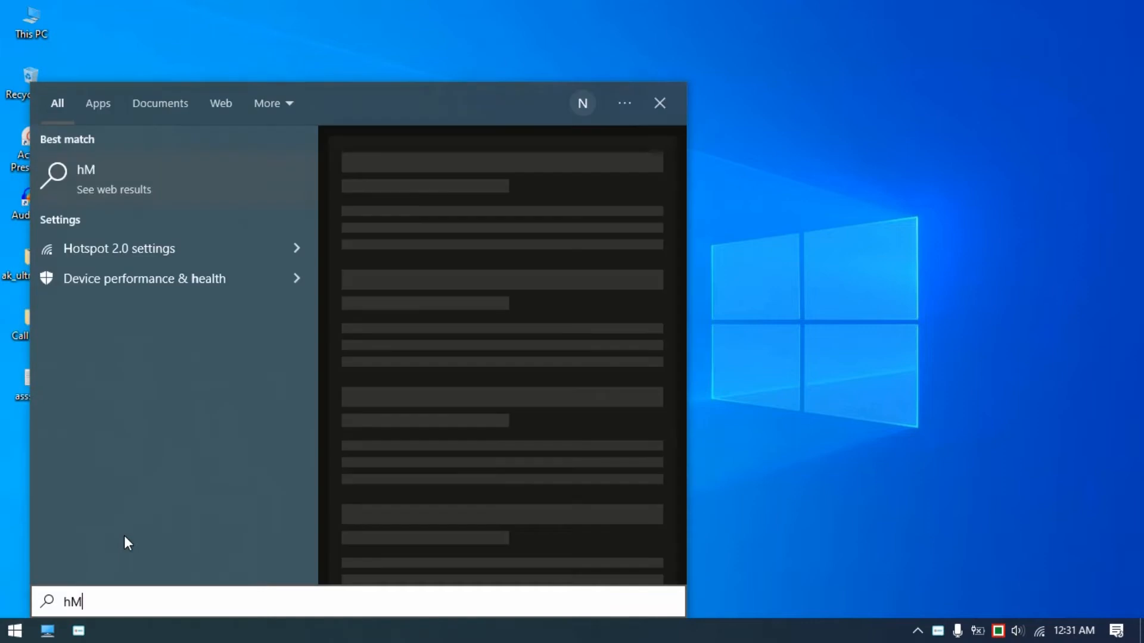
- Search for Word and open Microsoft Office Word 2007 with a blank document
text(word)
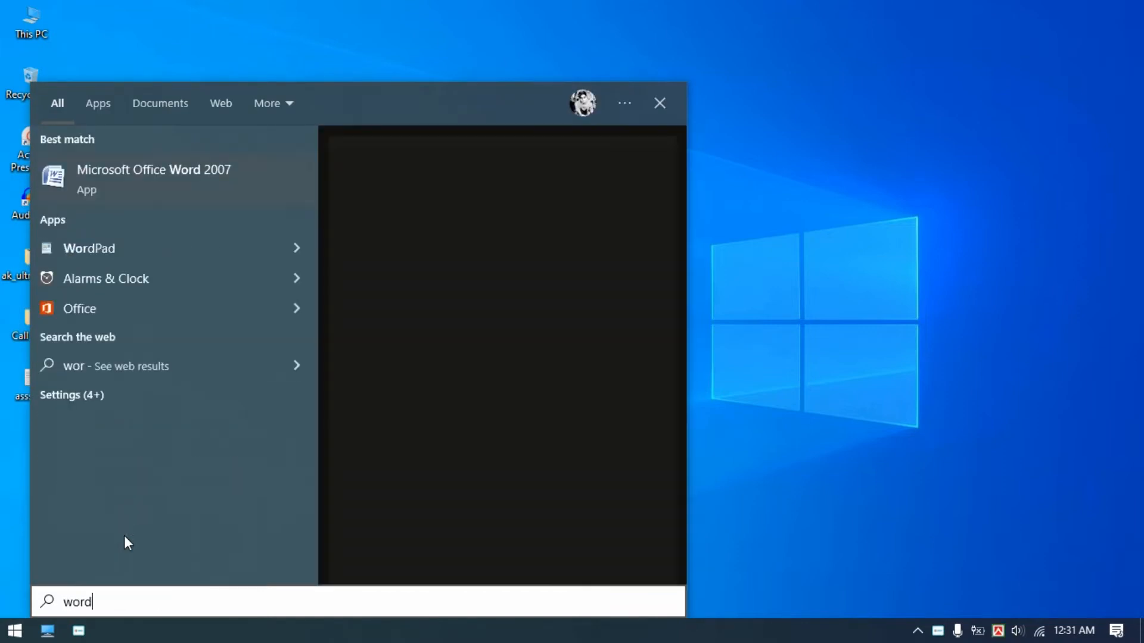
click(186, 180)
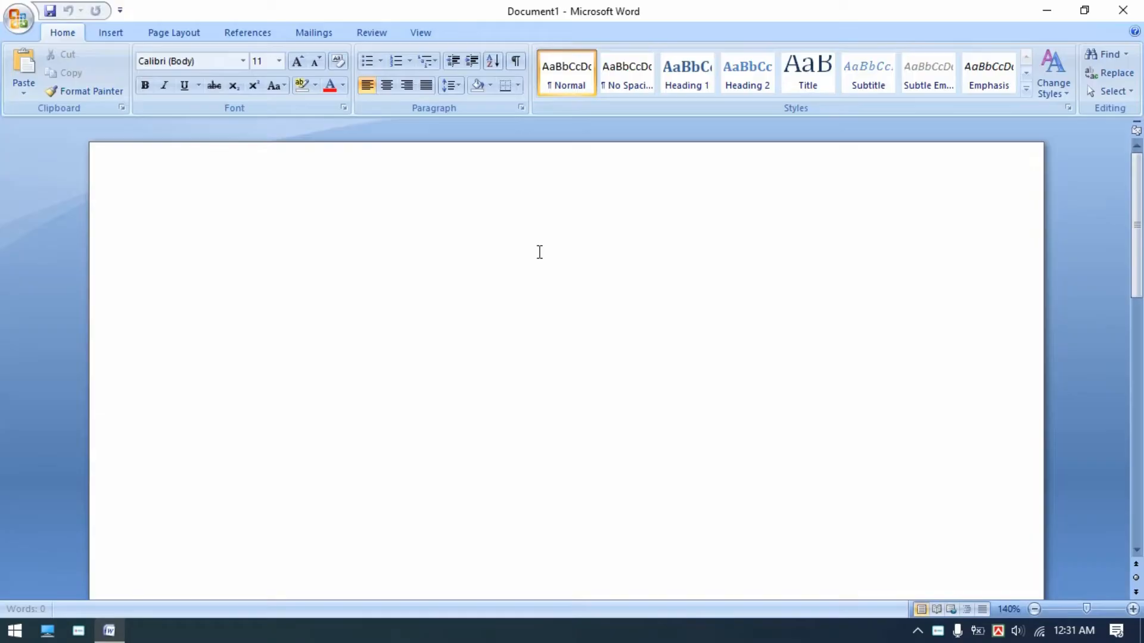
click(507, 308)
scroll(323, 330, up, 1)
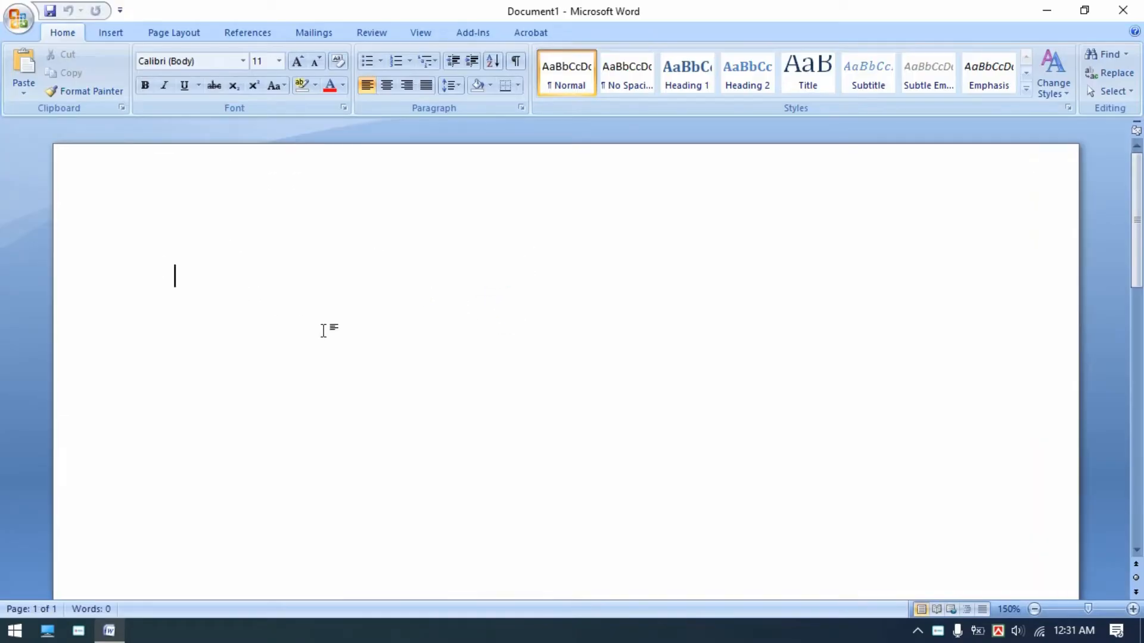
- Insert a WordArt using the arched style in the first row of the WordArt gallery
click(119, 28)
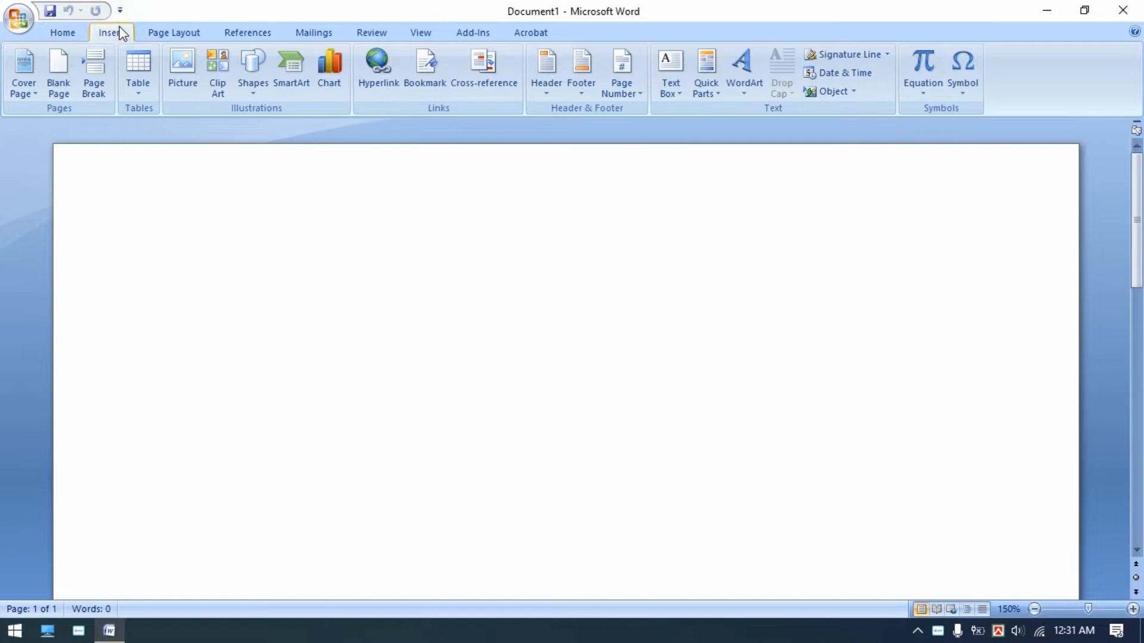
click(739, 88)
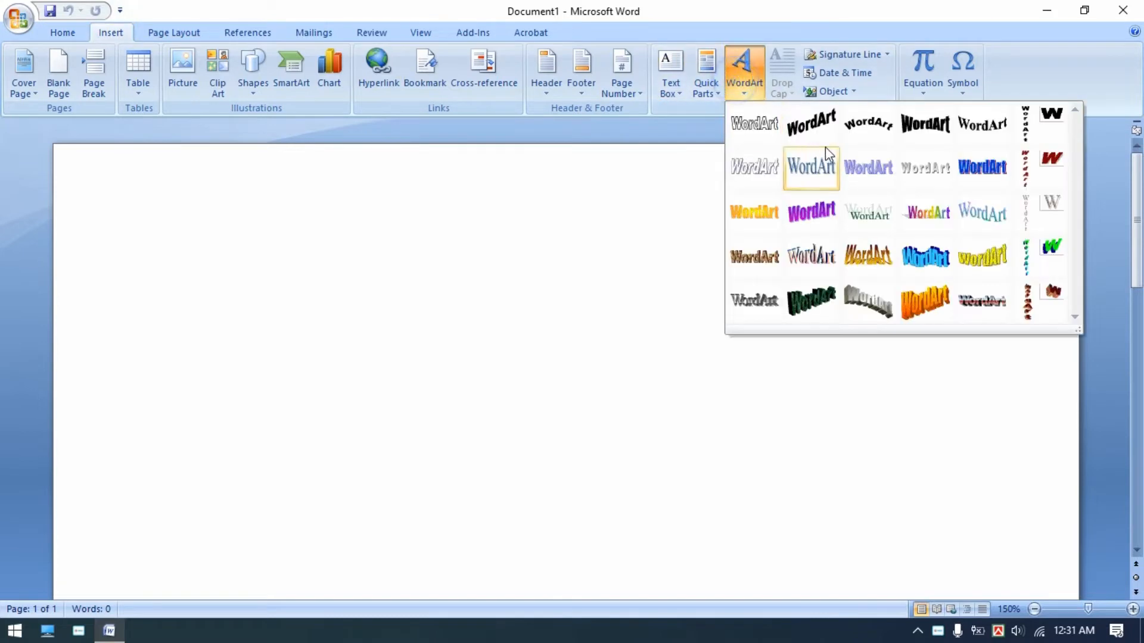
click(871, 136)
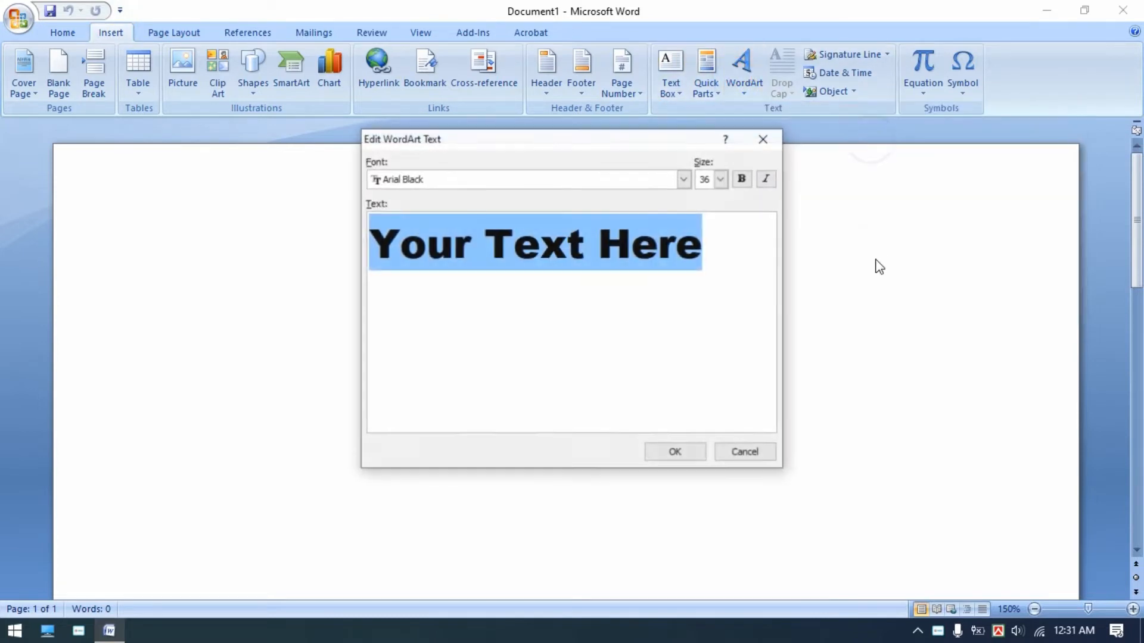
- Set the WordArt font to SutonnyMJ
click(684, 179)
scroll(677, 229, down, 1)
drag(684, 221, 495, 248)
scroll(492, 252, down, 2)
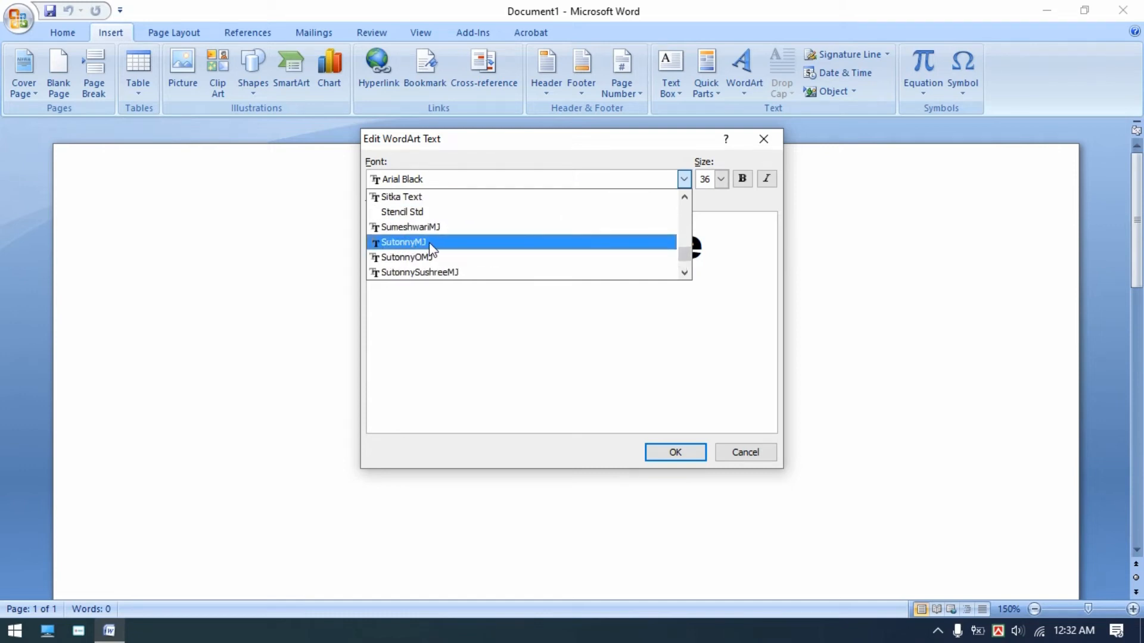
click(432, 247)
- Clear the placeholder text from the WordArt text box
drag(613, 222, 325, 208)
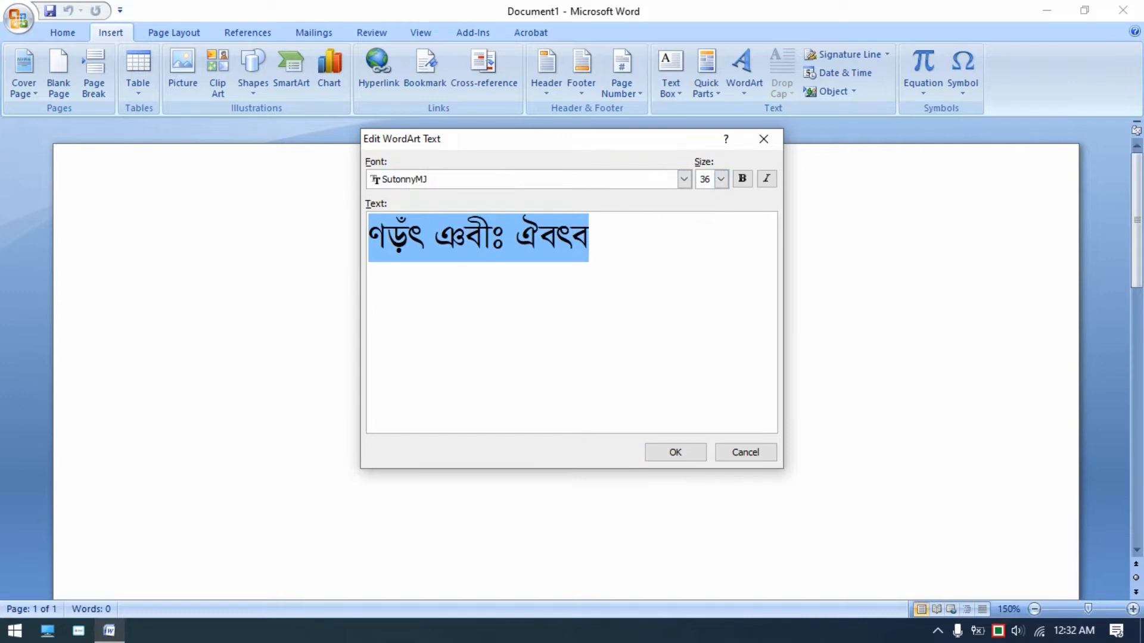
key(Delete)
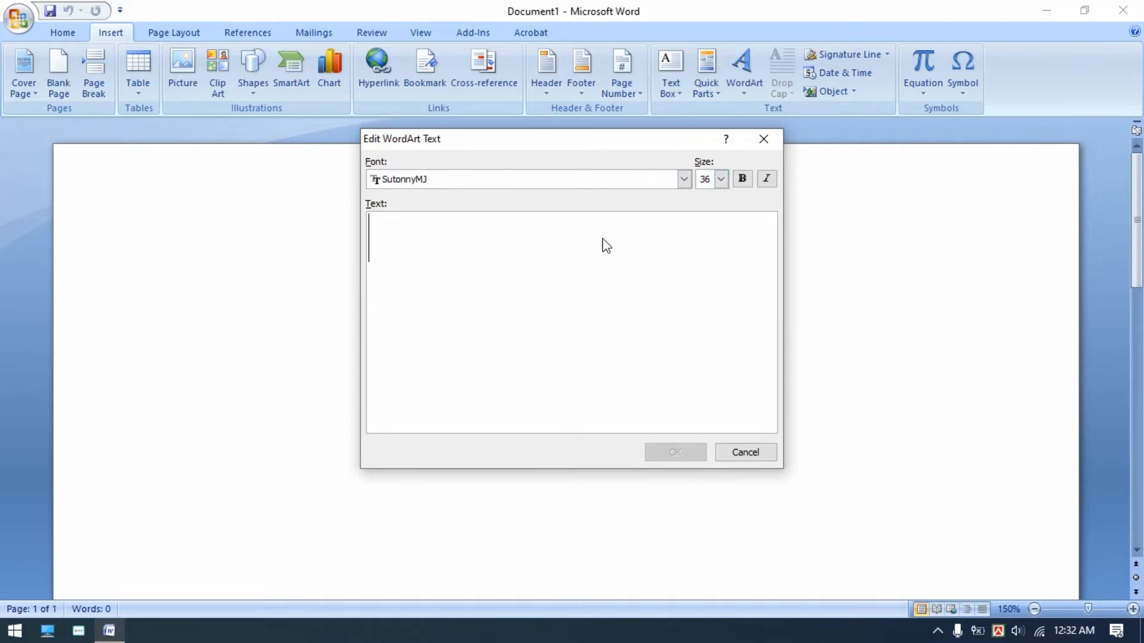
text(gf)
key(BackSpace)
key(BackSpace)
- Switch the keyboard layout to Bijoy Classic and enter the WordArt text সোনার বাংলা উচ্চ বিদ্যালয়
click(997, 631)
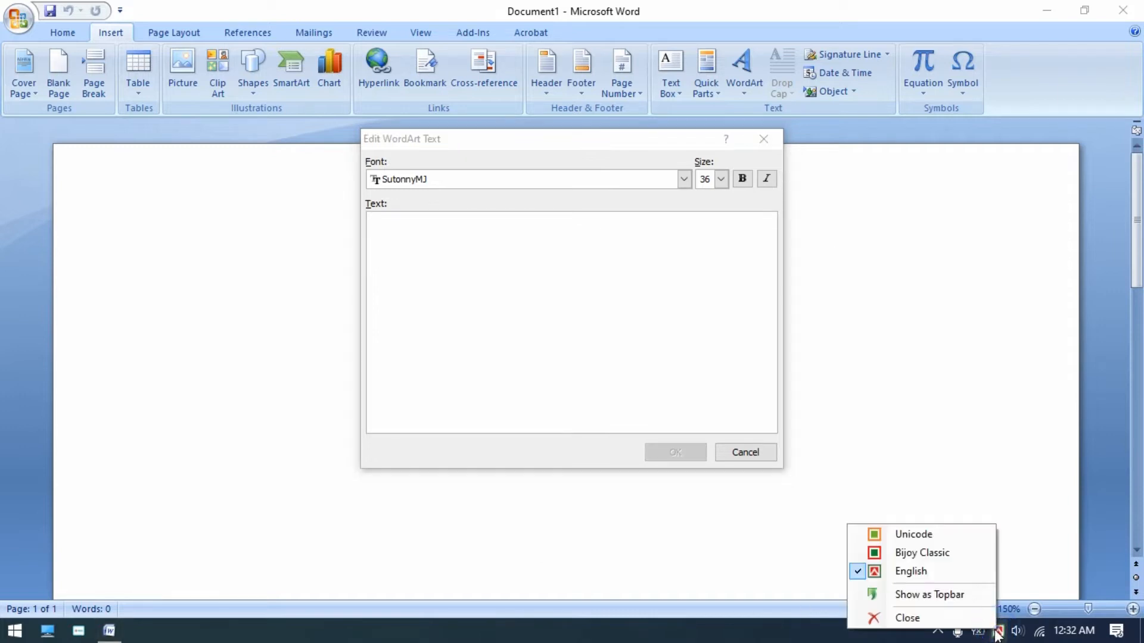
click(920, 552)
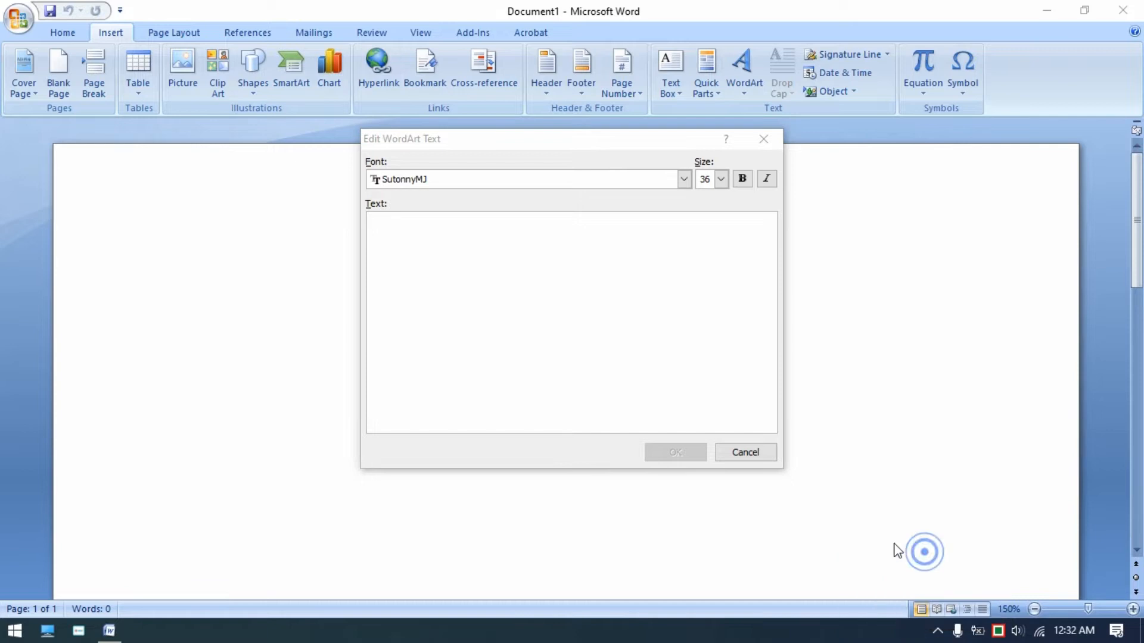
click(471, 322)
text(Avg)
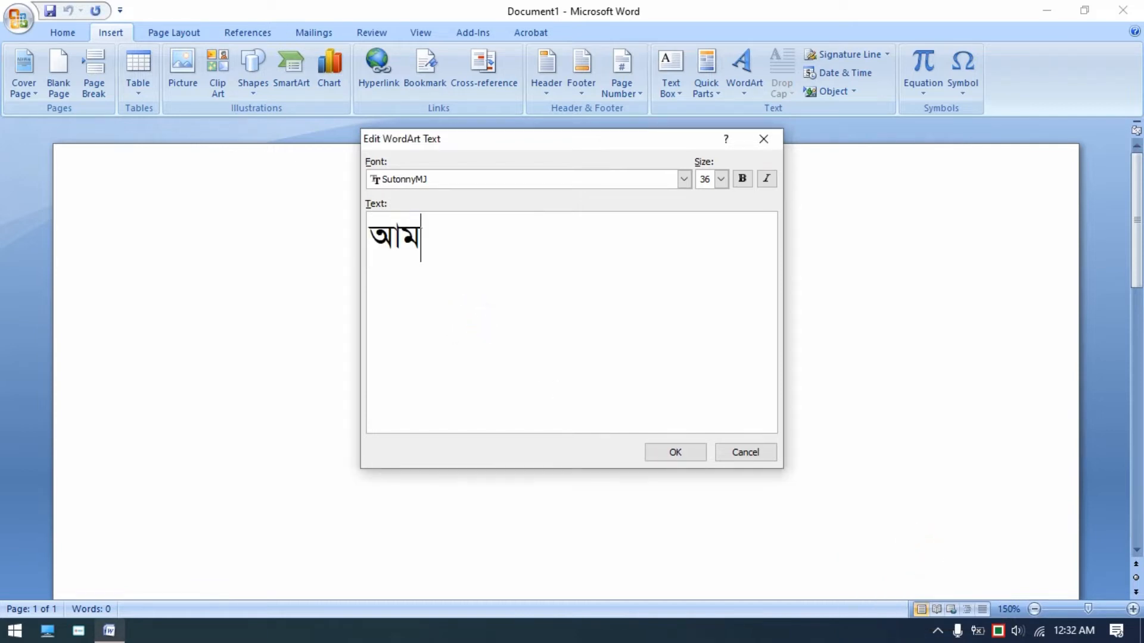
key(BackSpace)
key(BackSpace)
key(BackSpace)
text(ncfbfv )
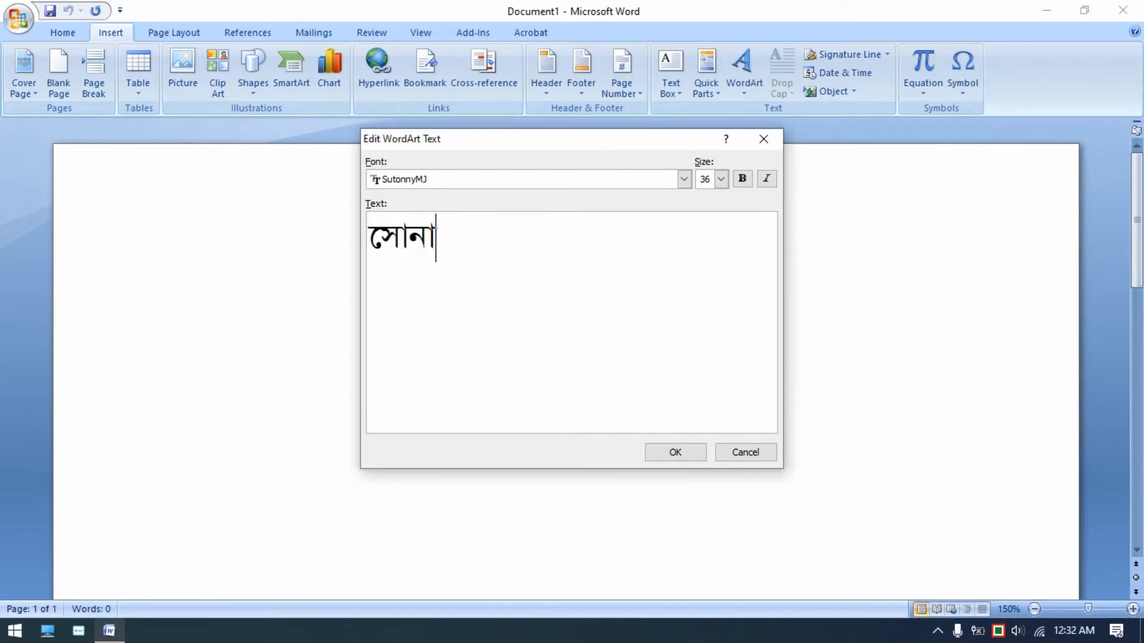
text(hf\If)
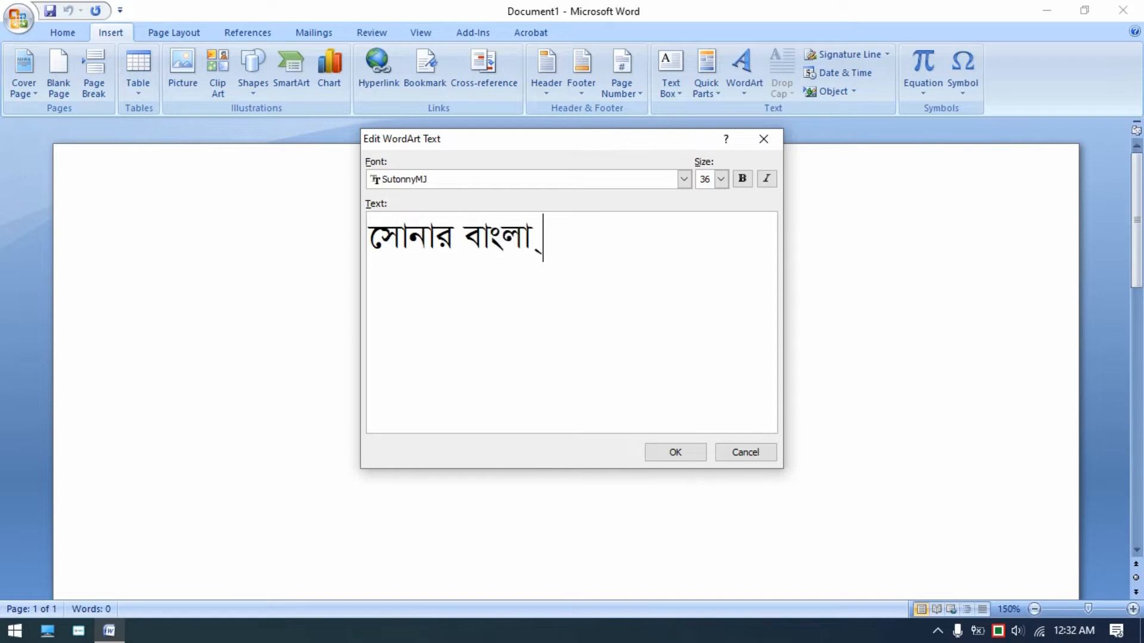
text( উচ্চ বিদ্যালয়)
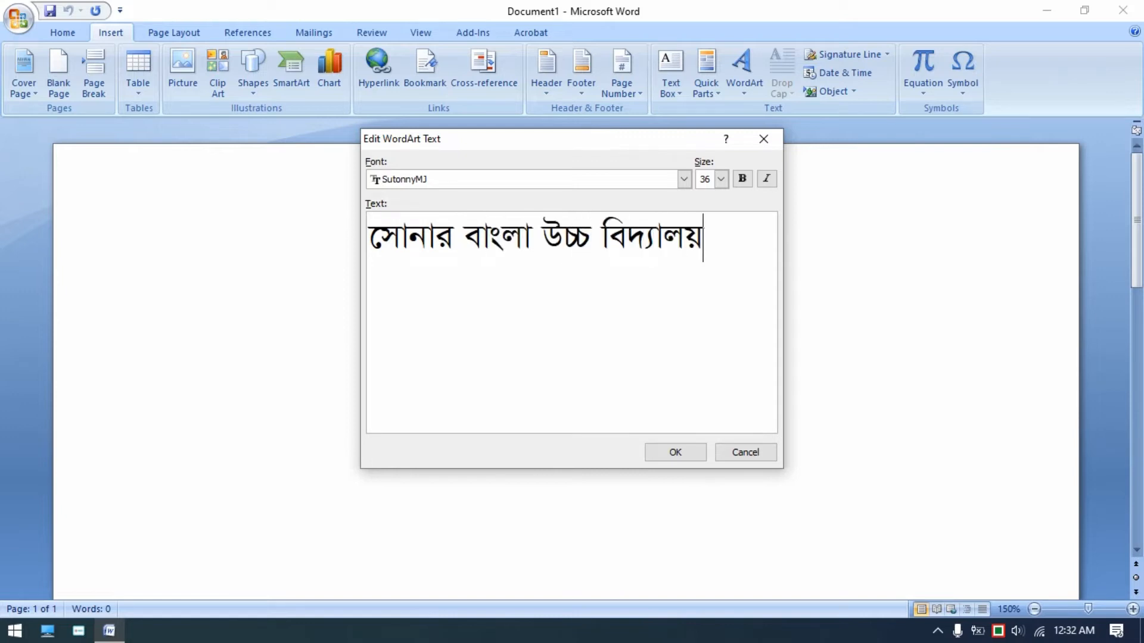
- Make the WordArt text bold, set its size to 12, and confirm the dialog
click(742, 179)
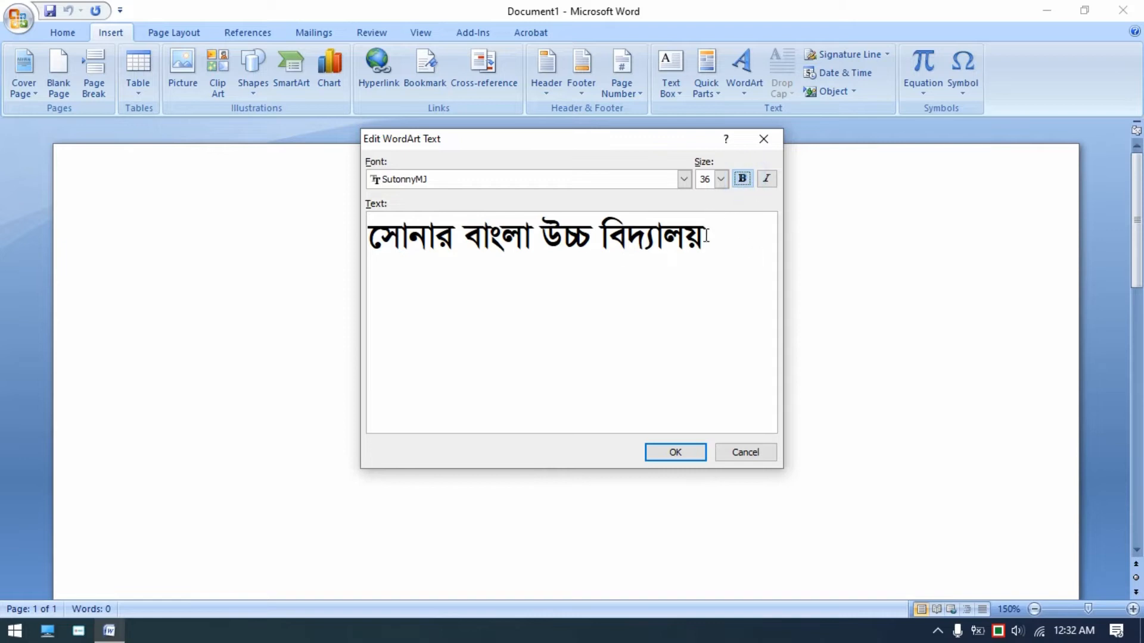
drag(744, 244, 382, 256)
click(638, 249)
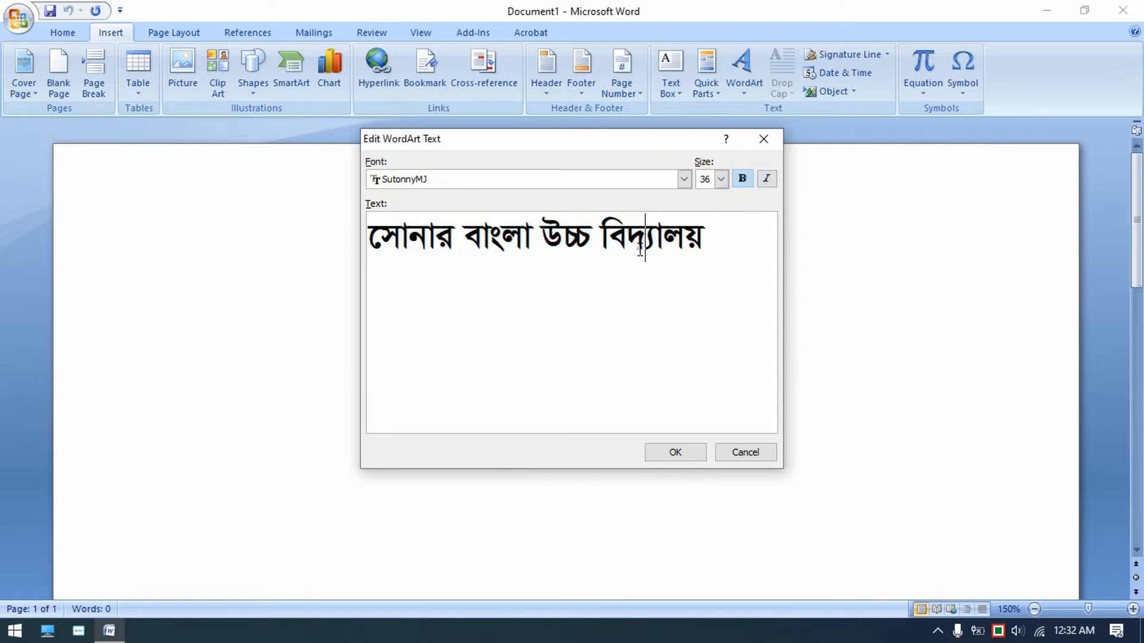
click(720, 179)
scroll(716, 217, up, 1)
click(705, 197)
click(671, 453)
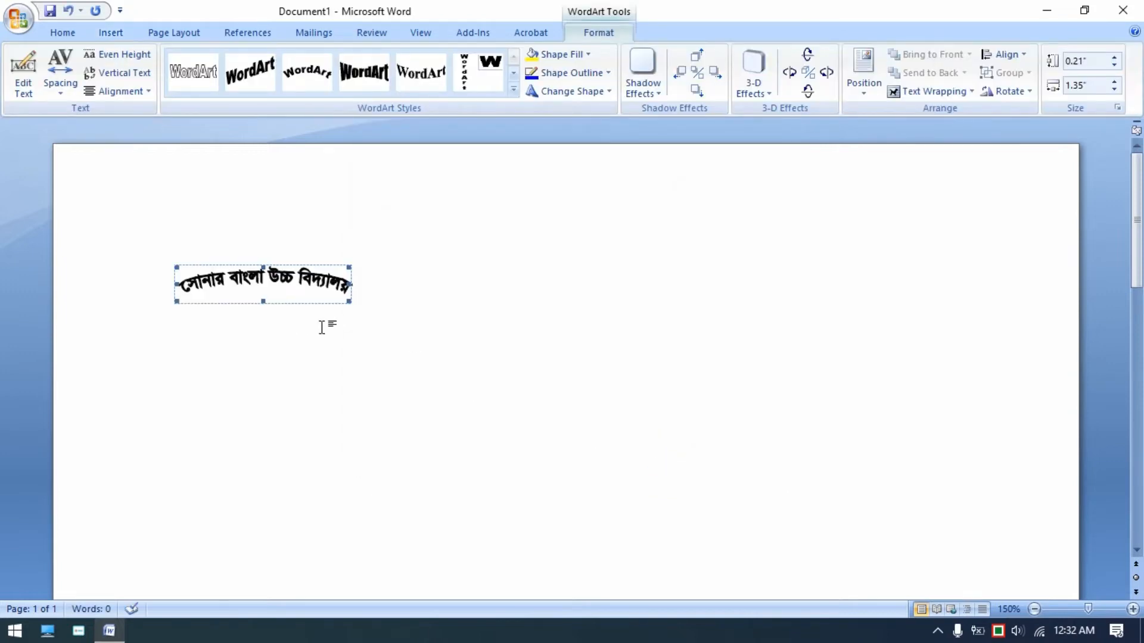
- Set the WordArt's text wrapping to Behind Text
scroll(322, 327, up, 2)
click(929, 91)
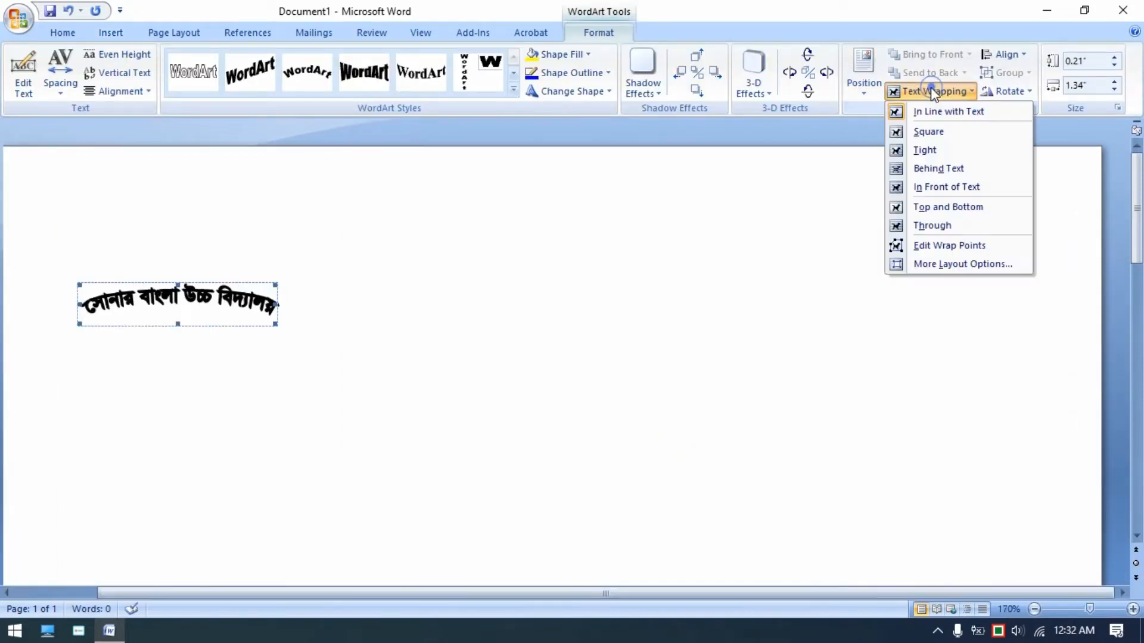
click(929, 169)
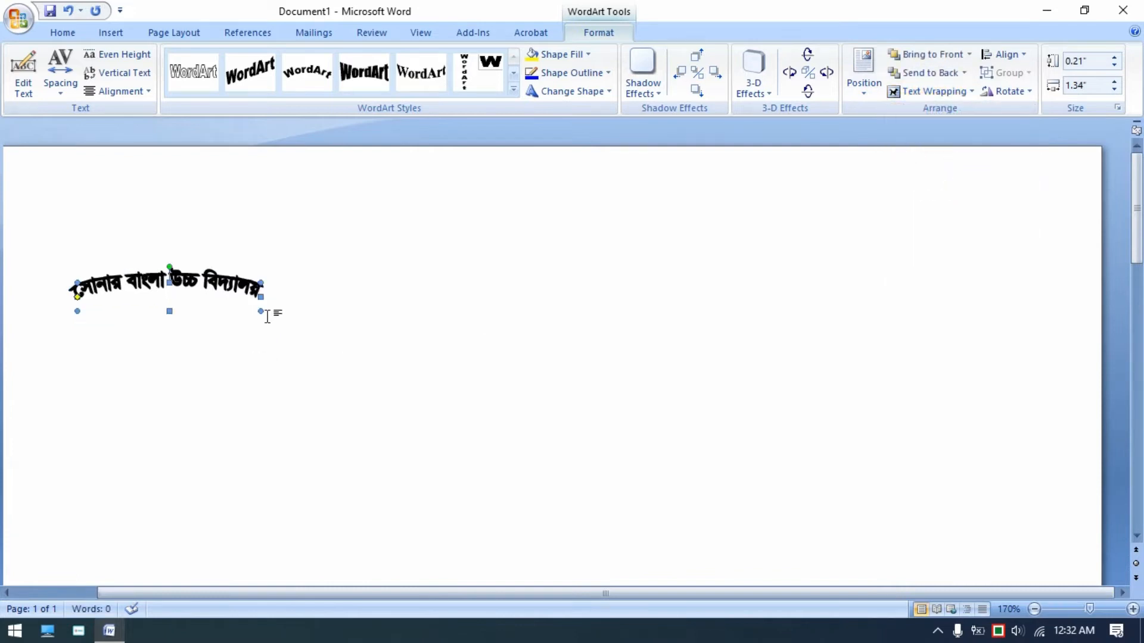
- Remove the WordArt's outline and fill it with purple
click(572, 72)
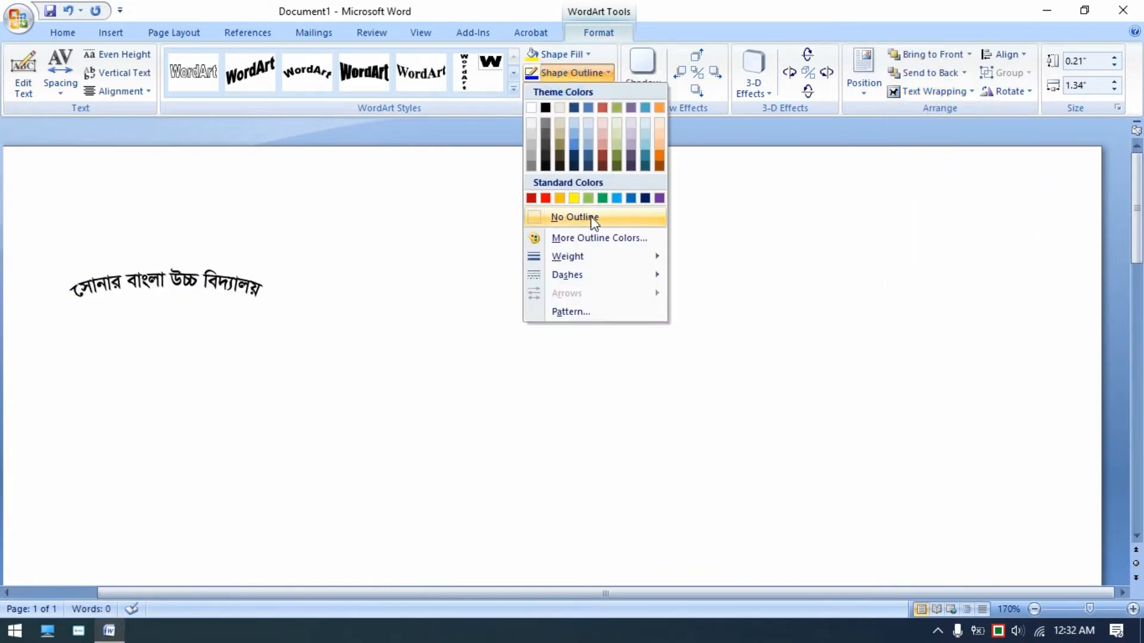
click(588, 219)
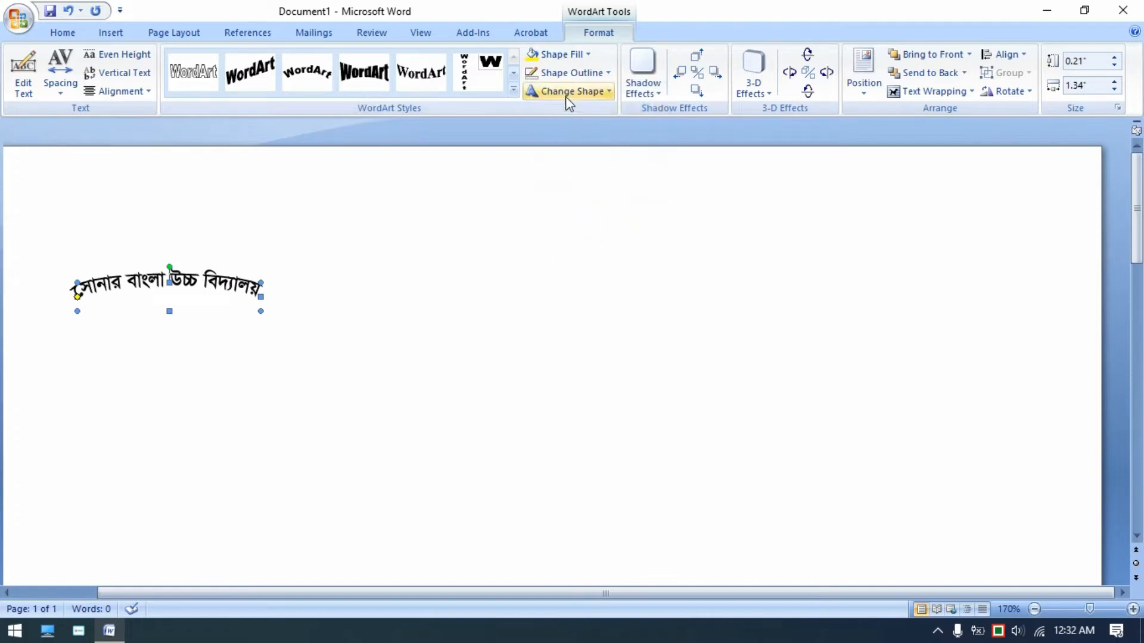
click(563, 58)
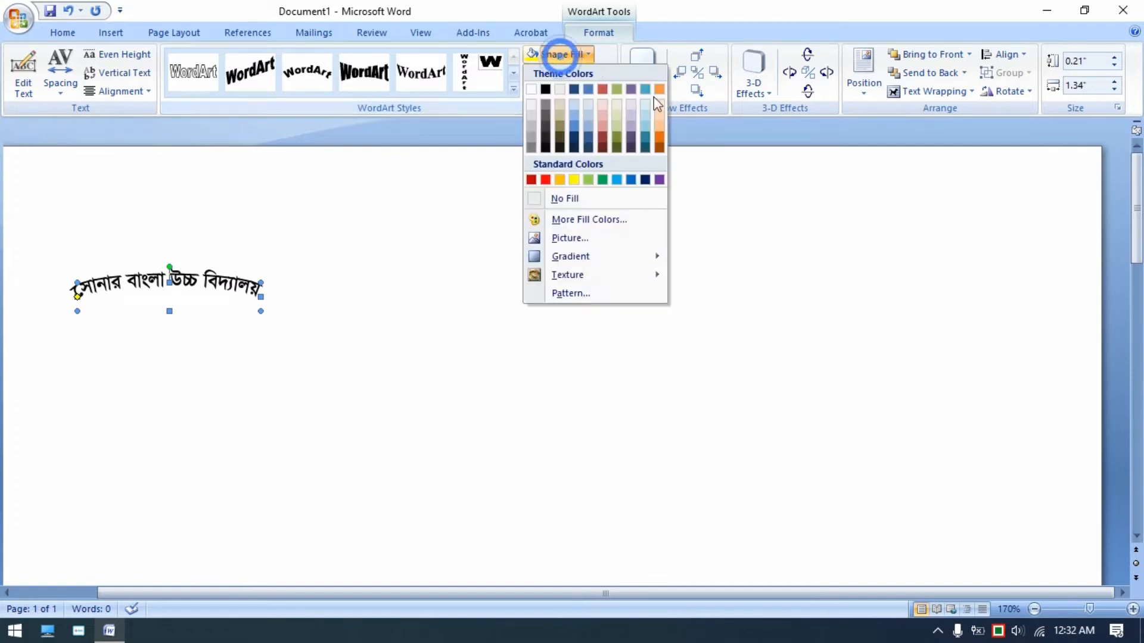
click(661, 180)
- Stretch the WordArt taller to about 1.23 inches so the text forms a semicircular arc
drag(169, 312, 172, 392)
drag(175, 438, 176, 449)
drag(401, 592, 299, 590)
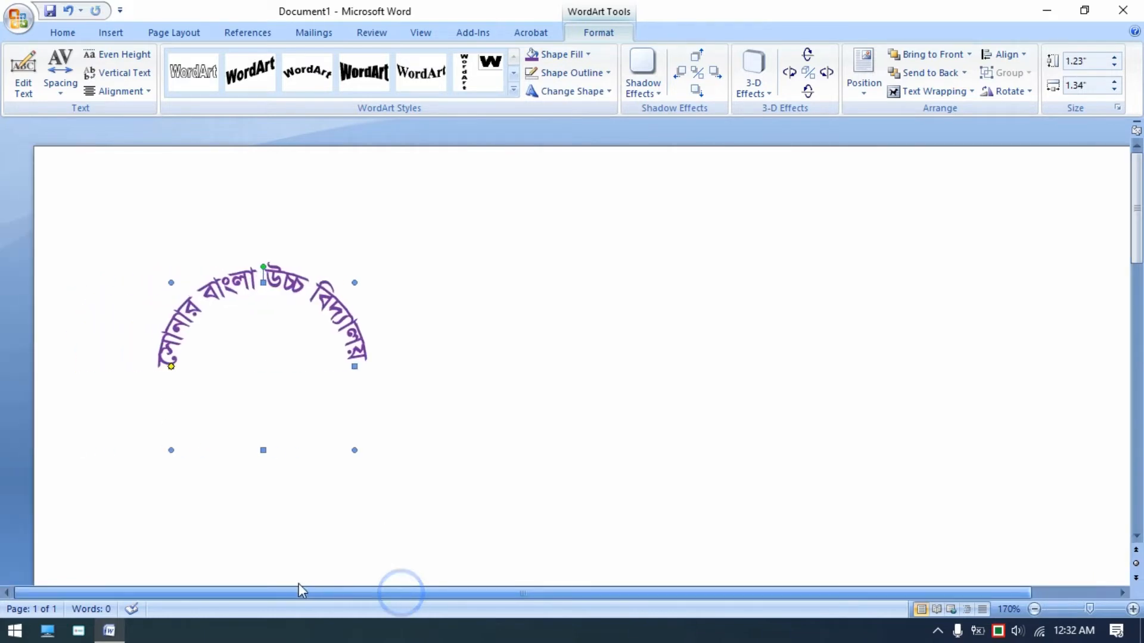
- Move the arched WordArt to the middle of the page
drag(292, 284, 605, 301)
click(614, 417)
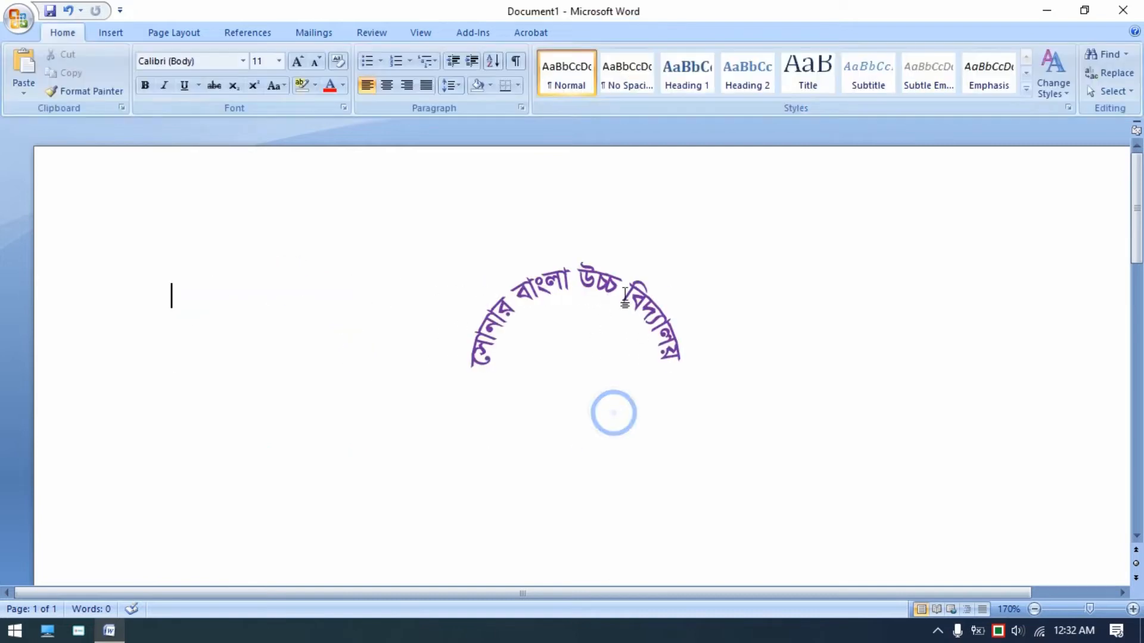
- Copy the arched WordArt and paste a duplicate into the document
click(600, 280)
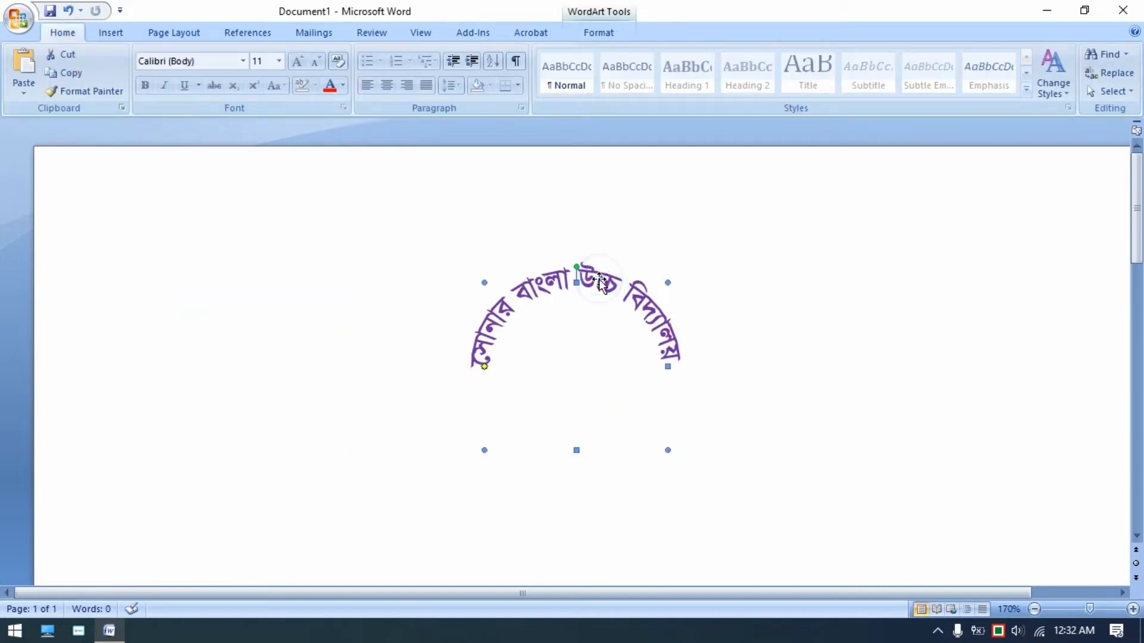
right_click(600, 280)
click(640, 308)
click(767, 427)
right_click(236, 294)
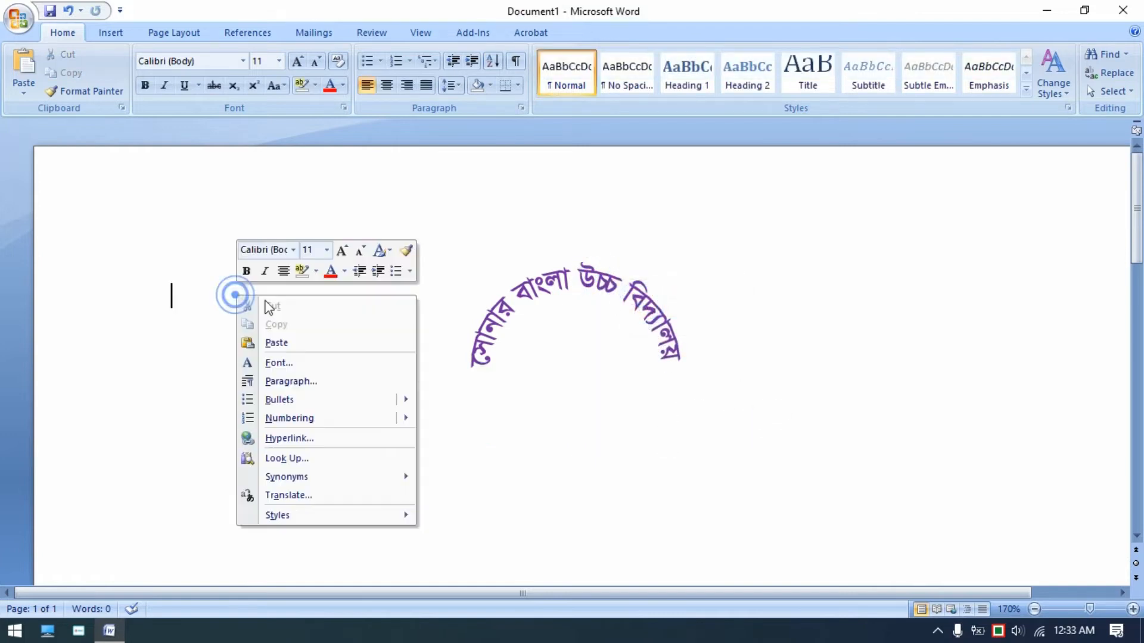
click(275, 342)
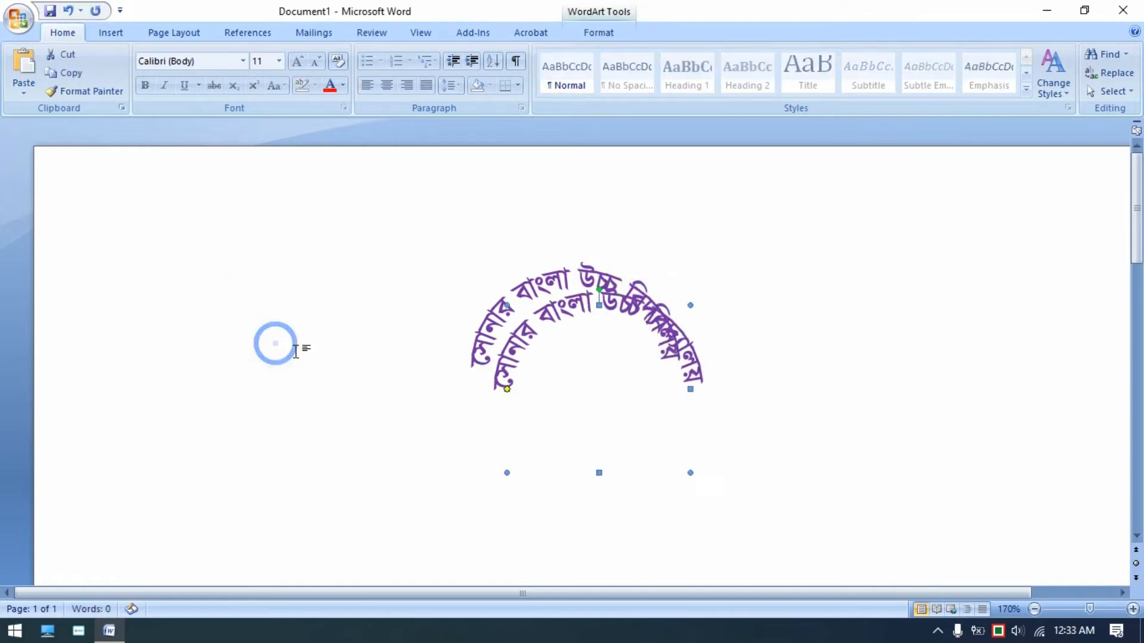
- Move the duplicate below the original and change its shape to the downward arch follow-path
click(554, 308)
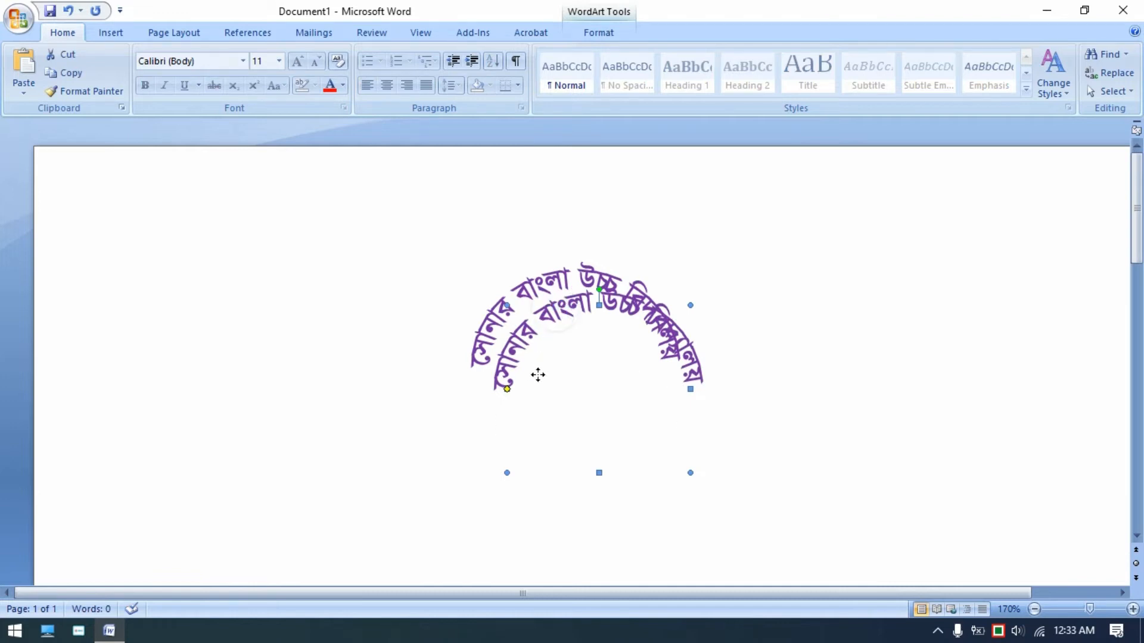
drag(538, 383, 538, 383)
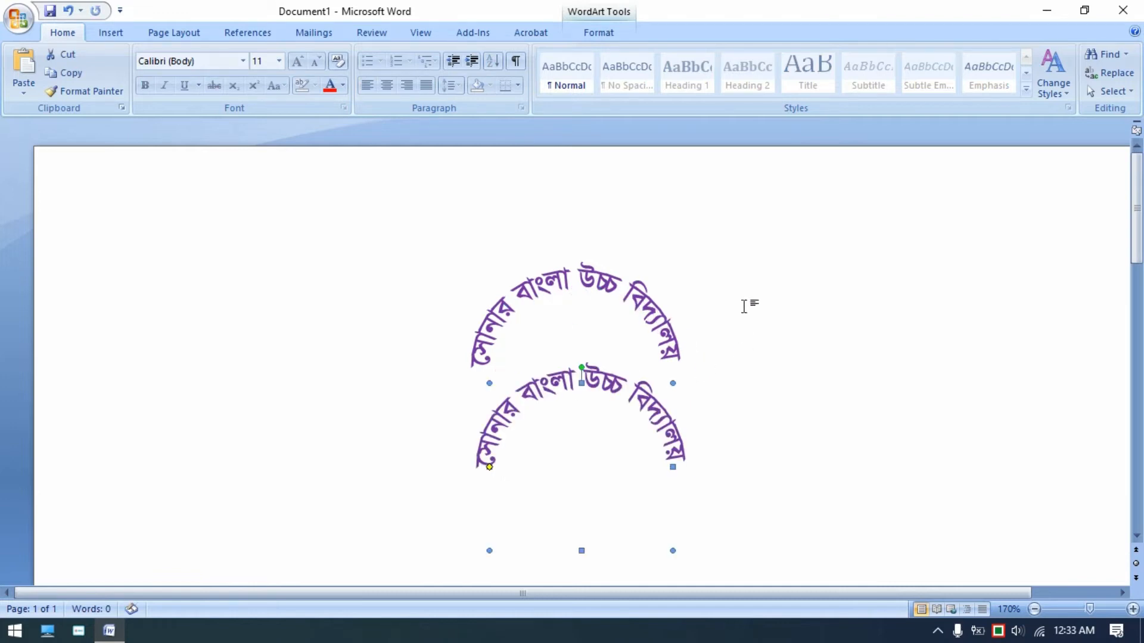
click(594, 30)
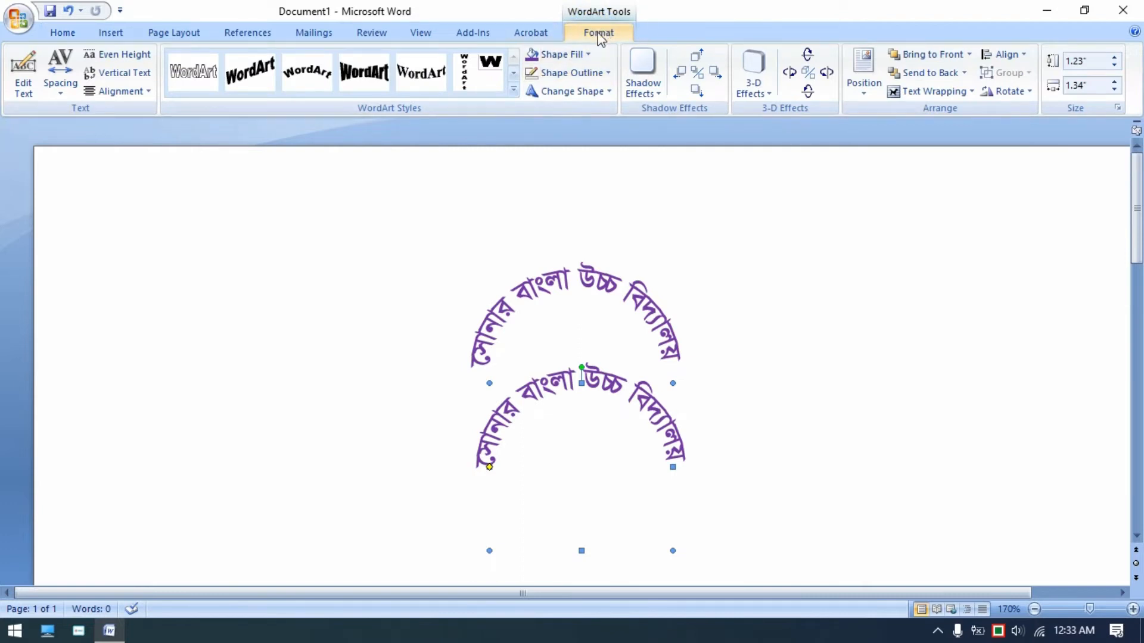
click(582, 92)
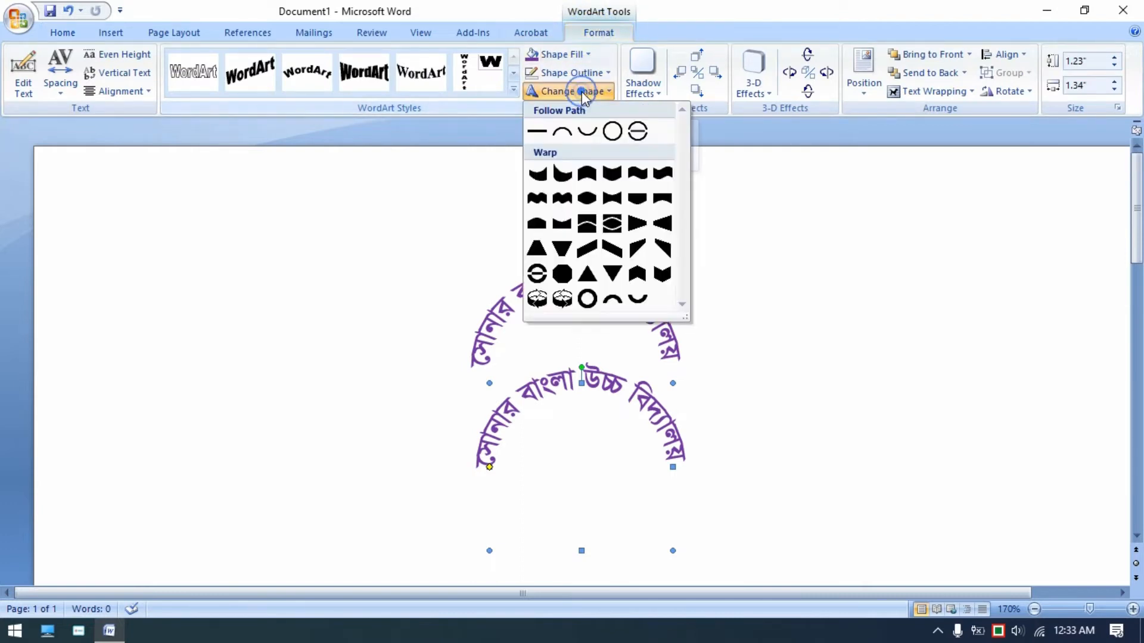
click(585, 130)
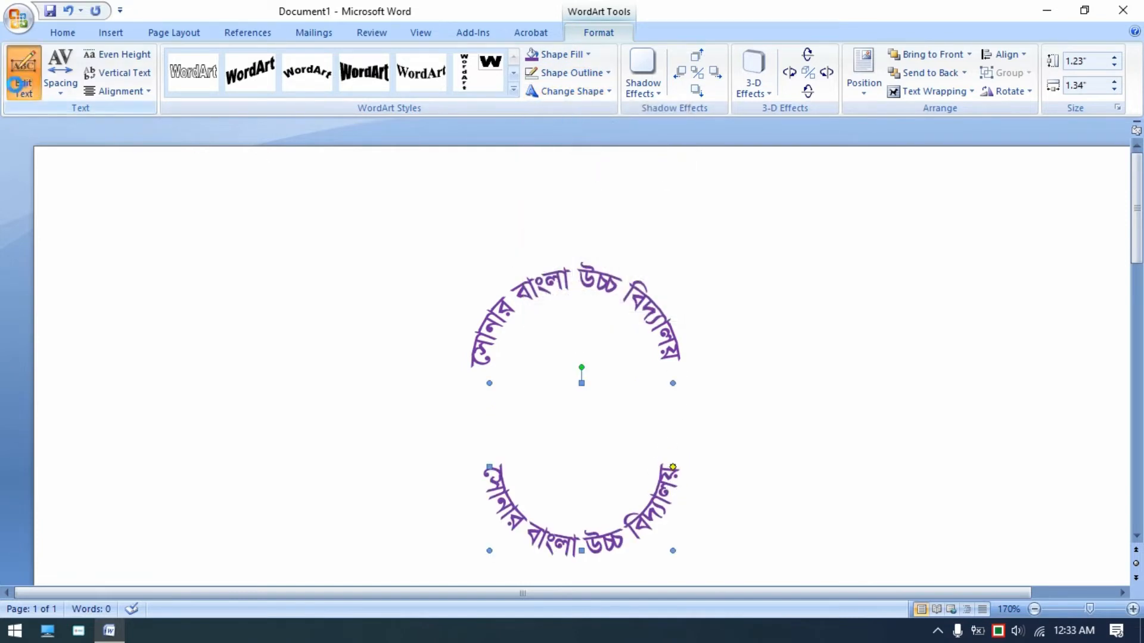
- Edit the duplicate's text, replacing it with কালিয়াকৈর, গাজীপুর।
click(24, 77)
click(546, 245)
drag(549, 240, 345, 237)
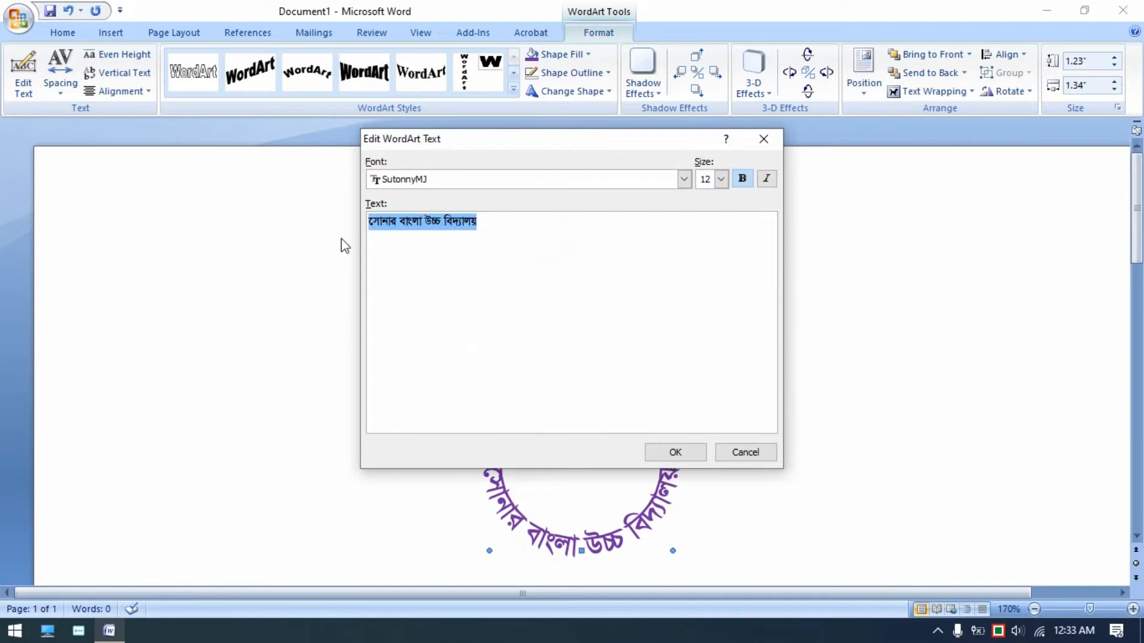
key(Delete)
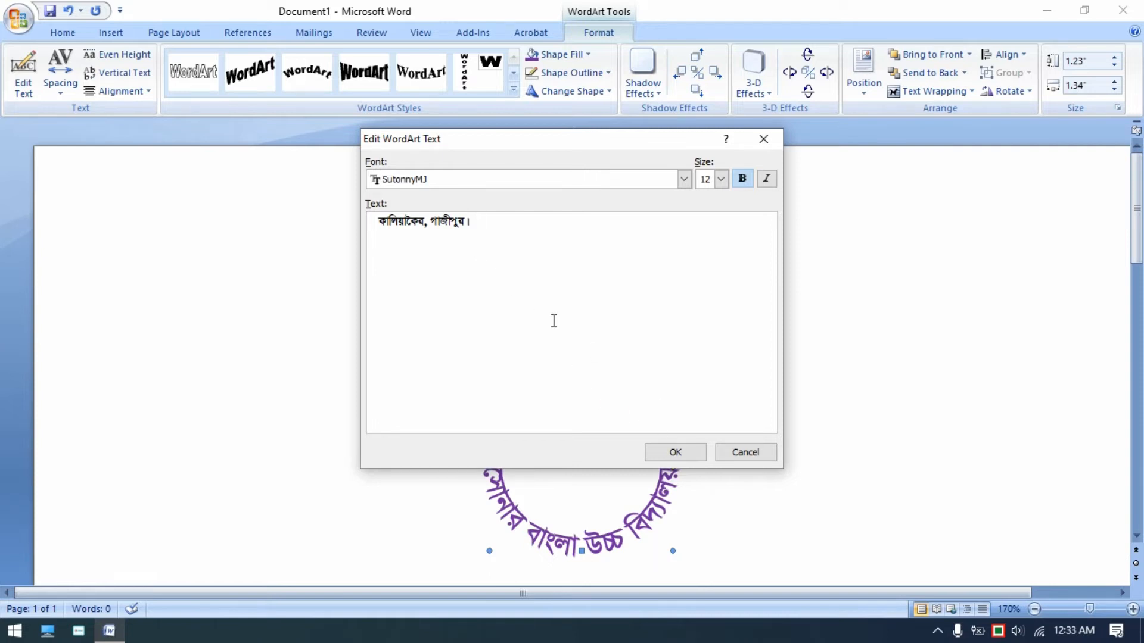
click(675, 452)
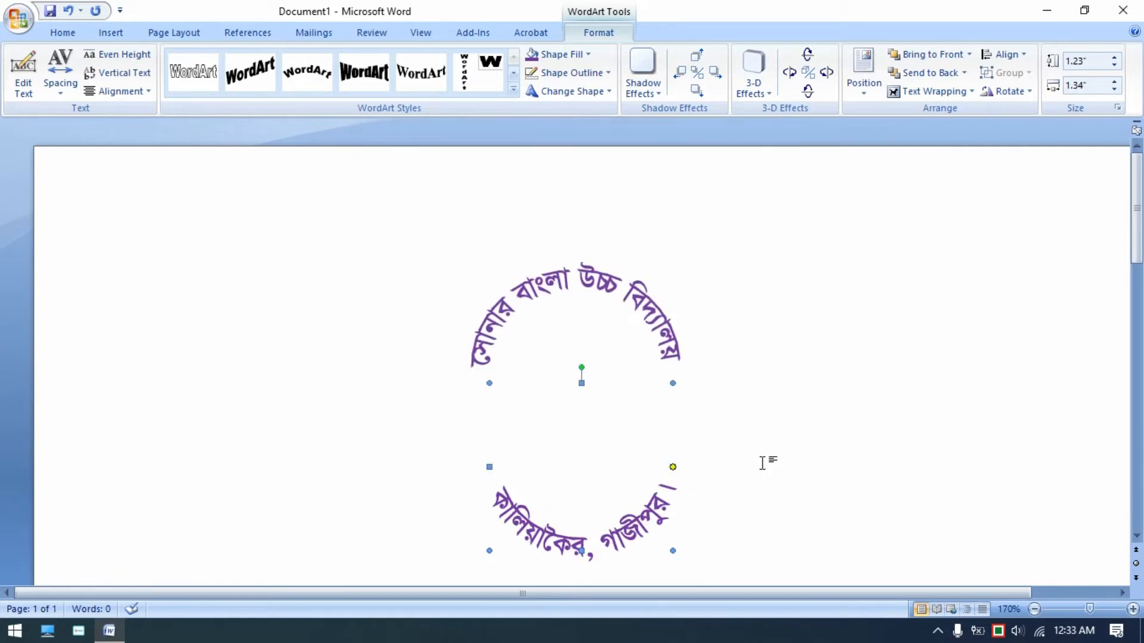
- Move the lower arch up so both arcs form a circle
click(634, 525)
drag(644, 527, 634, 459)
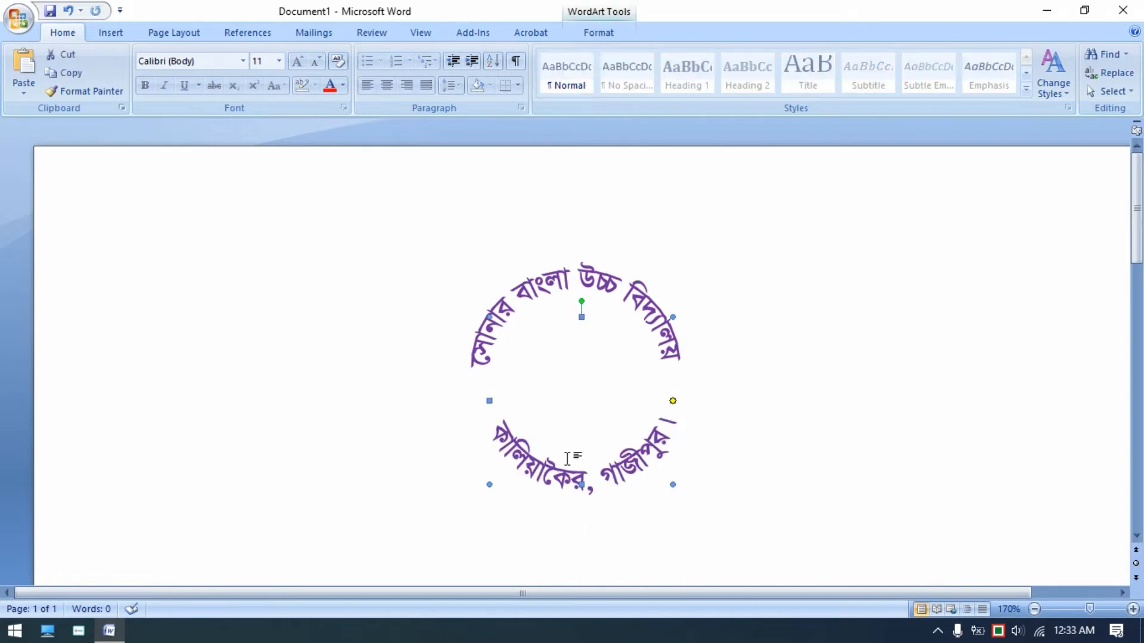
- Nudge the lower arch so it lines up with the upper arc
drag(673, 401, 673, 408)
key(ctrl+Up)
key(ctrl+Up)
key(ctrl+Up)
key(ctrl+Up)
key(ctrl+Up)
key(ctrl+Up)
key(ctrl+Up)
key(ctrl+Up)
key(ctrl+Up)
key(ctrl+Up)
key(ctrl+Up)
key(ctrl+Up)
key(ctrl+Up)
key(ctrl+Up)
key(ctrl+Up)
key(ctrl+Up)
key(ctrl+Up)
key(ctrl+Up)
key(ctrl+Left)
key(ctrl+Left)
key(ctrl+Left)
key(ctrl+Down)
key(ctrl+Down)
key(ctrl+Down)
key(ctrl+Down)
key(ctrl+Down)
key(ctrl+Down)
key(ctrl+Down)
key(ctrl+Left)
click(710, 414)
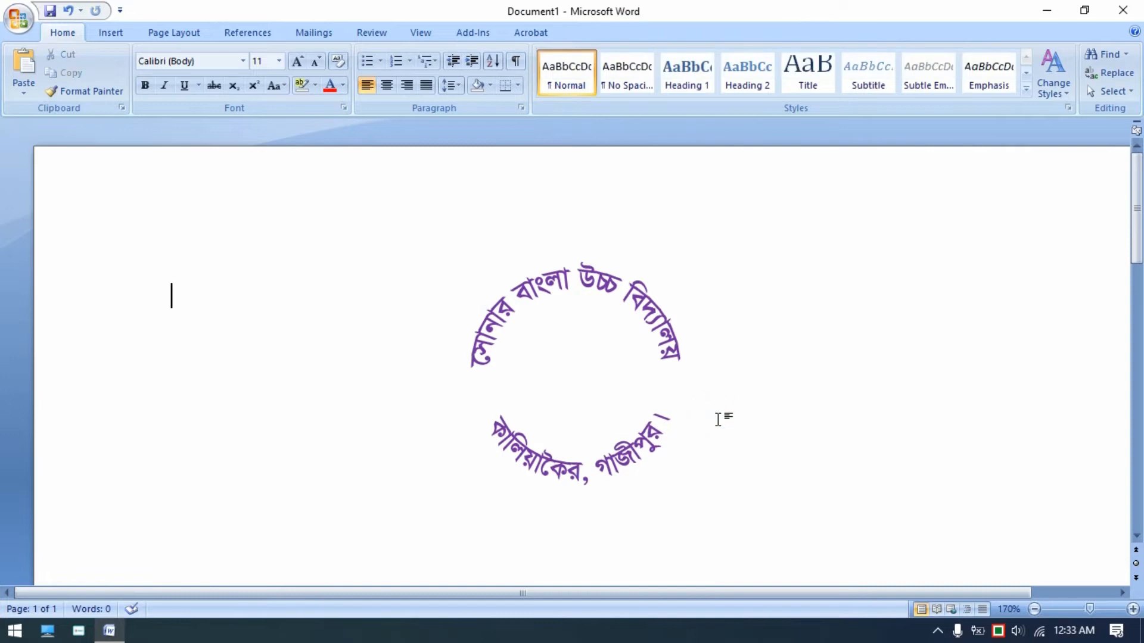
- Widen the lower arch slightly and nudge it to sit centred under the upper arc
click(504, 434)
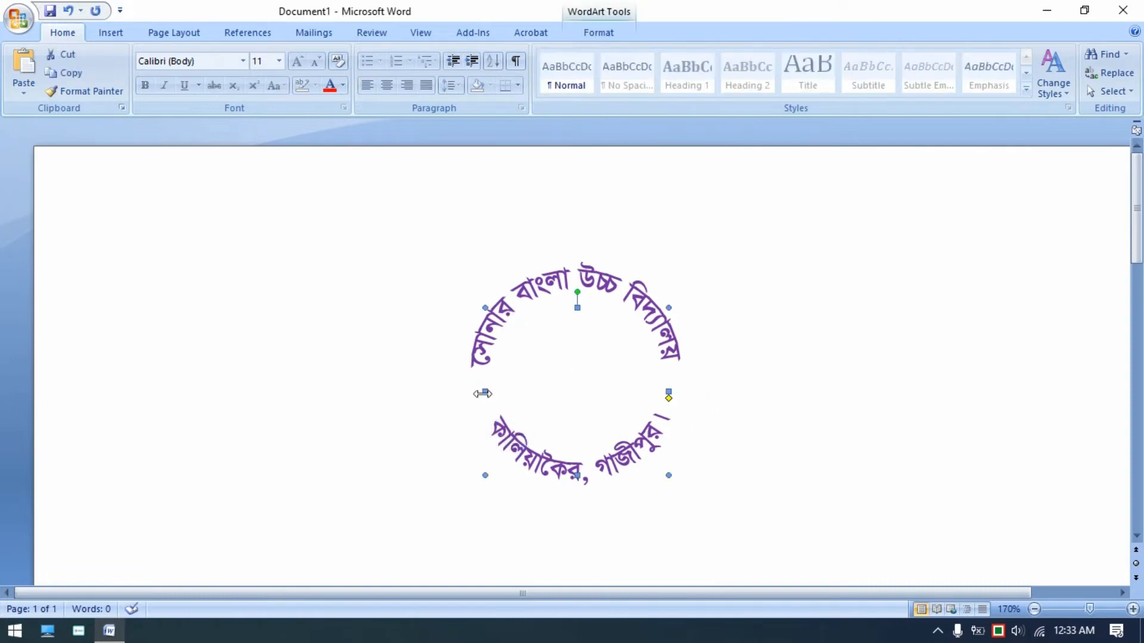
drag(482, 392, 475, 391)
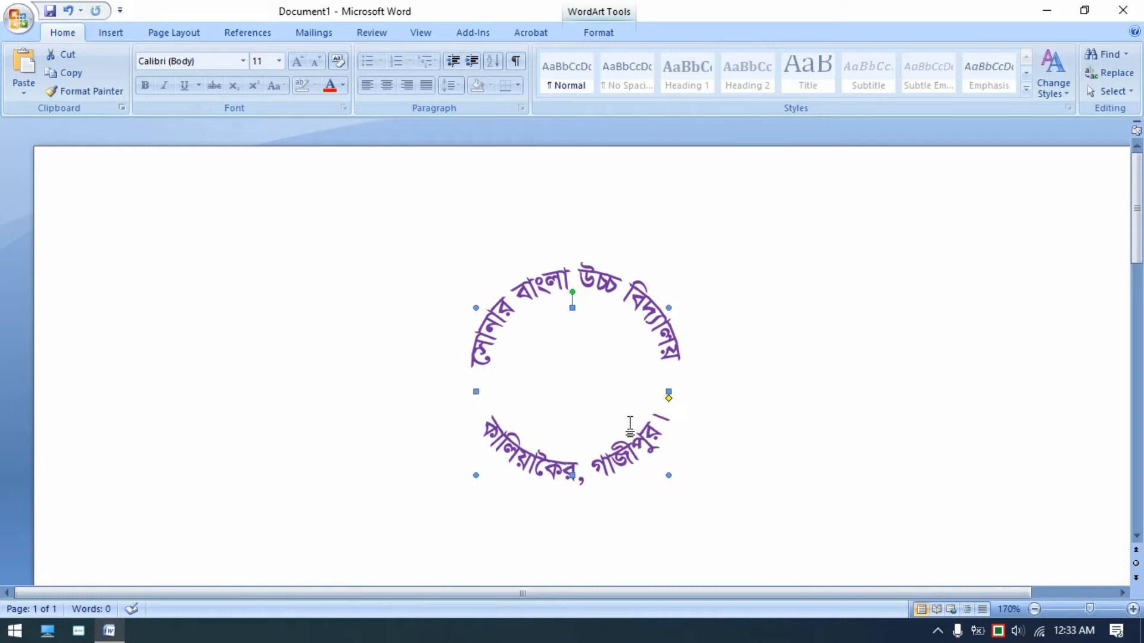
key(ctrl+Right)
key(ctrl+Right)
key(ctrl+Right)
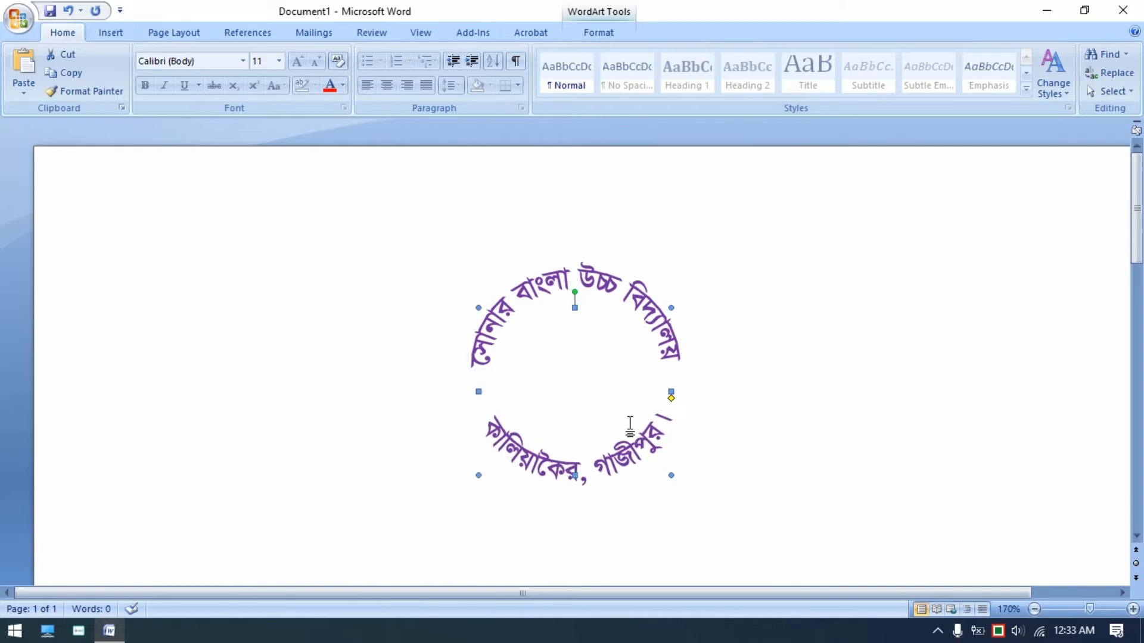
click(895, 427)
- Draw a circle about 1.8 inches across enclosing both text arcs
click(125, 39)
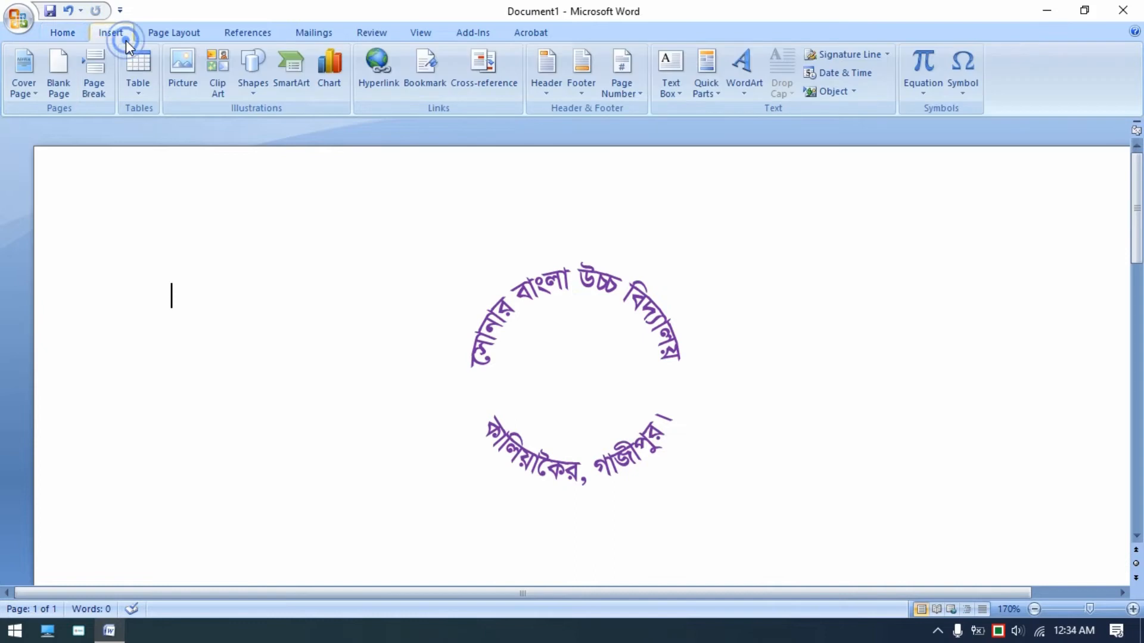
click(257, 78)
click(309, 129)
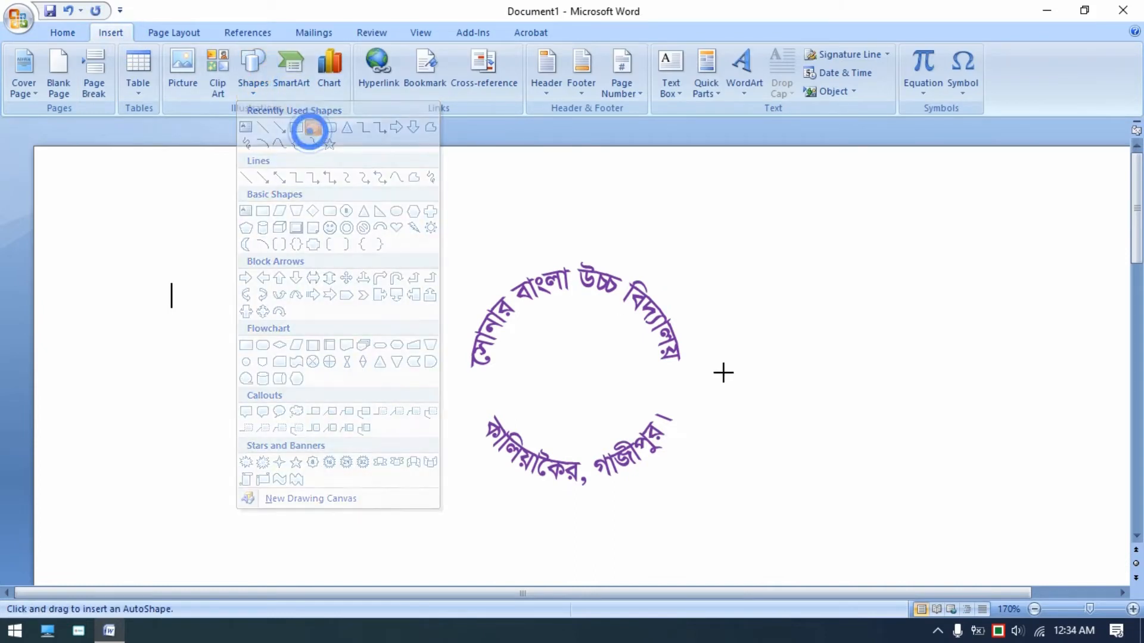
drag(465, 258, 709, 472)
drag(589, 403, 580, 395)
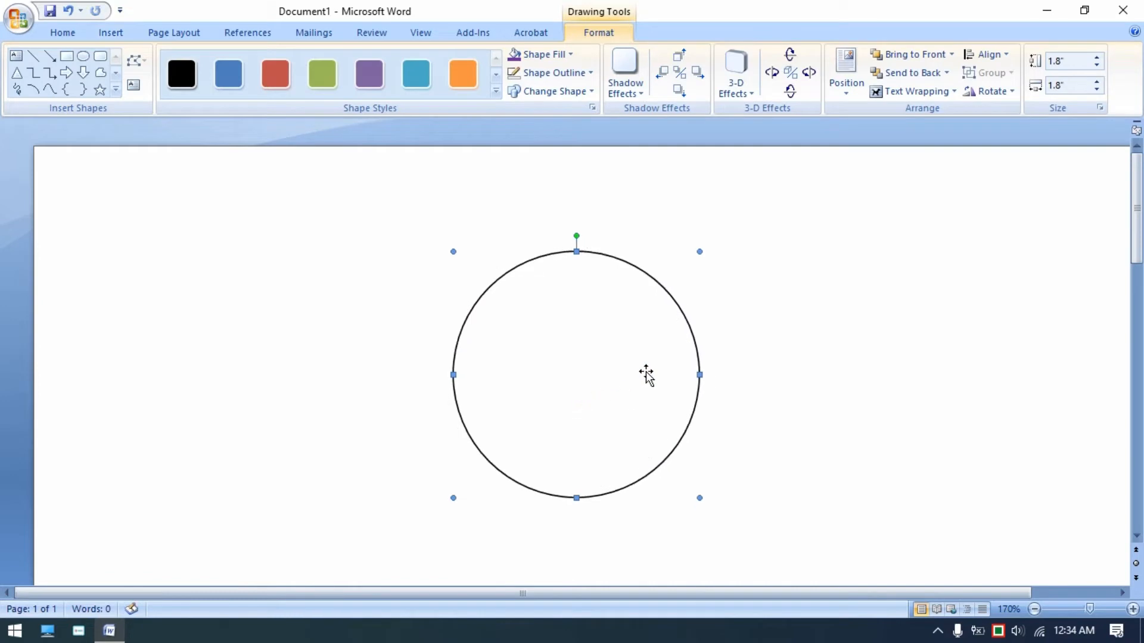
- Give the circle a purple outline and no fill
click(553, 71)
click(640, 198)
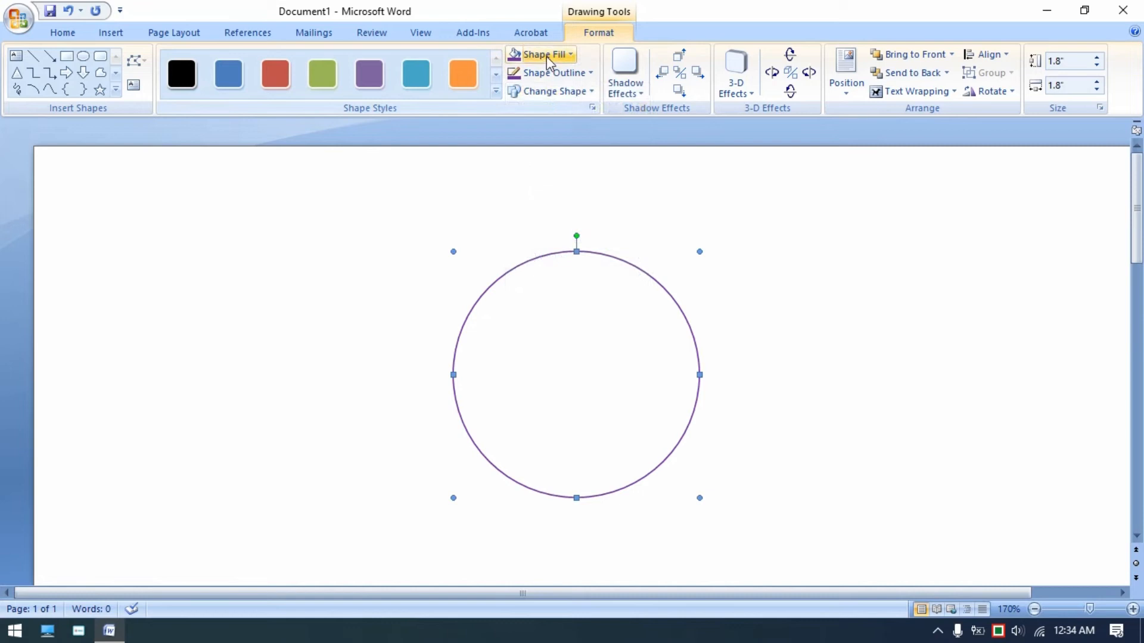
click(546, 56)
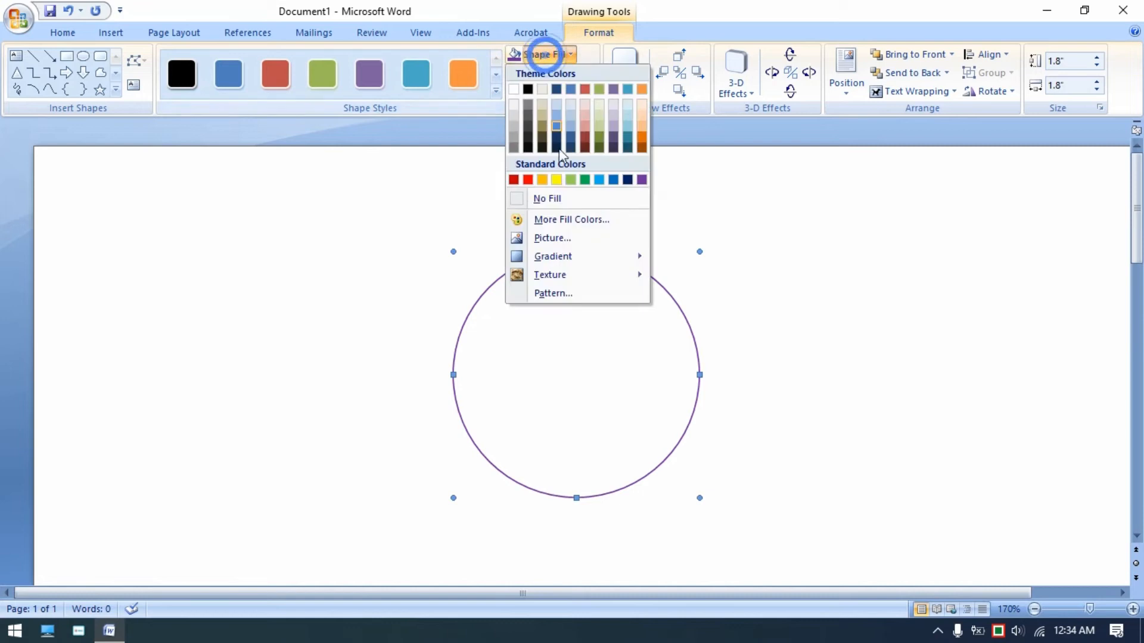
click(558, 201)
- Shrink the circle to 1.76 inches and set its outline weight to 2¼ pt
drag(700, 497, 693, 490)
click(591, 74)
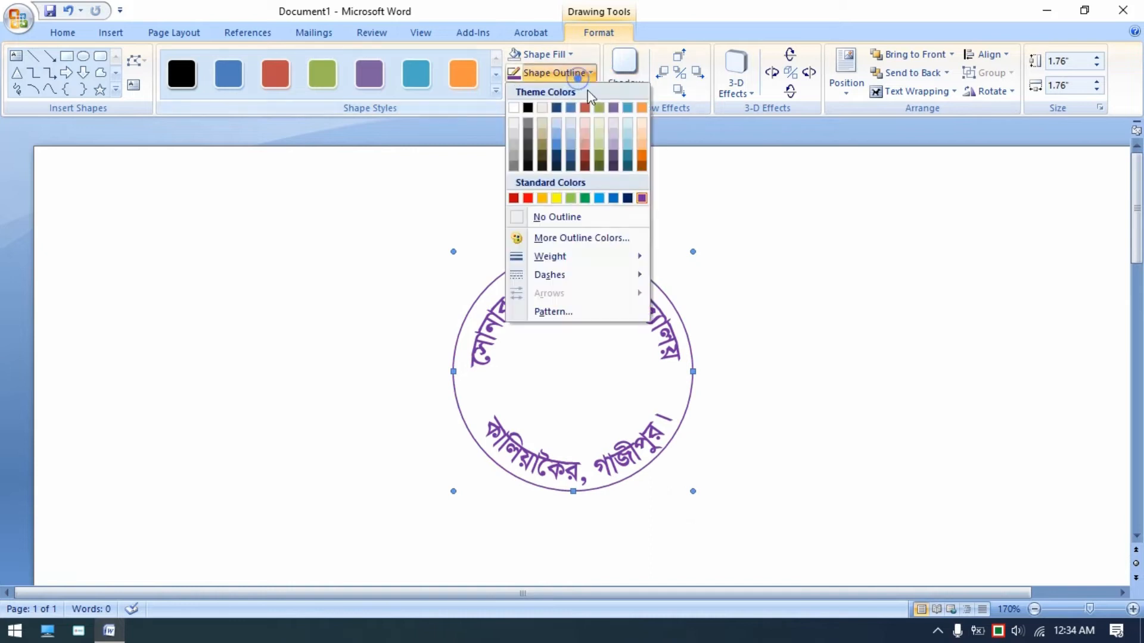
click(589, 257)
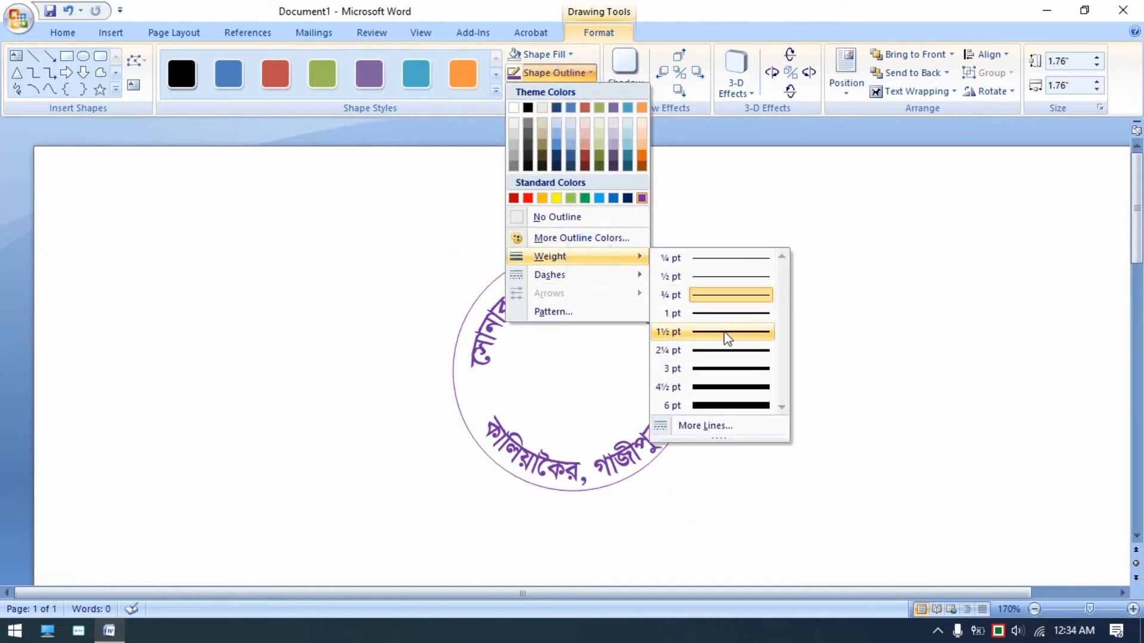
click(728, 350)
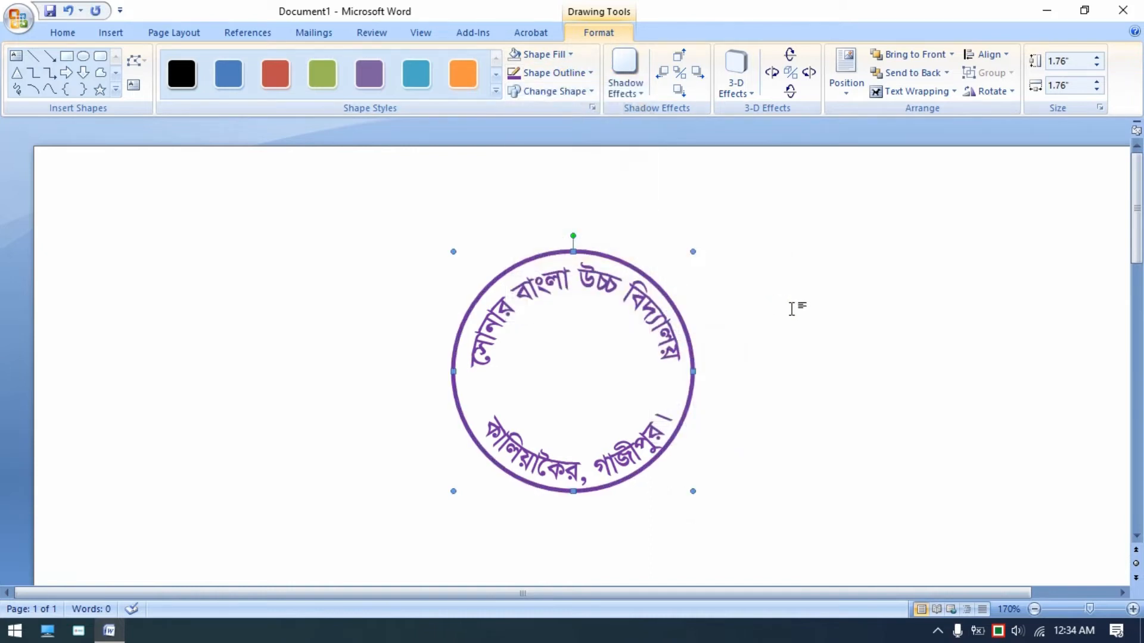
- Nudge the circle so it is centred around the text arcs
key(ctrl+Right)
key(ctrl+Right)
key(ctrl+Right)
key(ctrl+Down)
key(ctrl+Down)
key(ctrl+Down)
key(ctrl+Down)
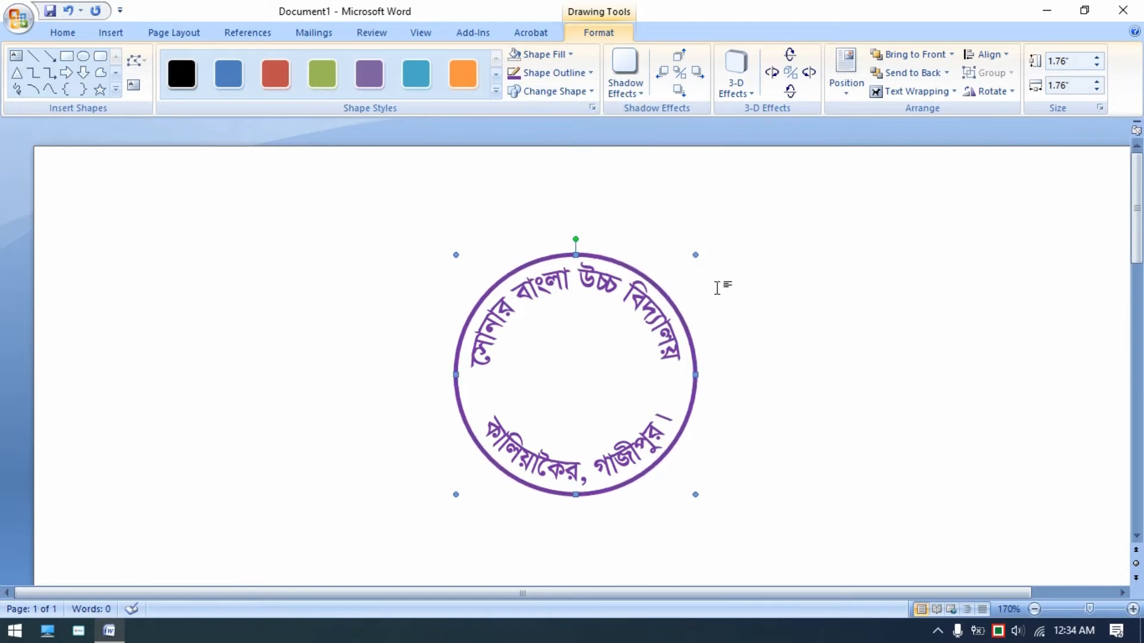
- Duplicate the circle, shrink the copy to about 1.13 inches and centre it inside the text ring
right_click(599, 256)
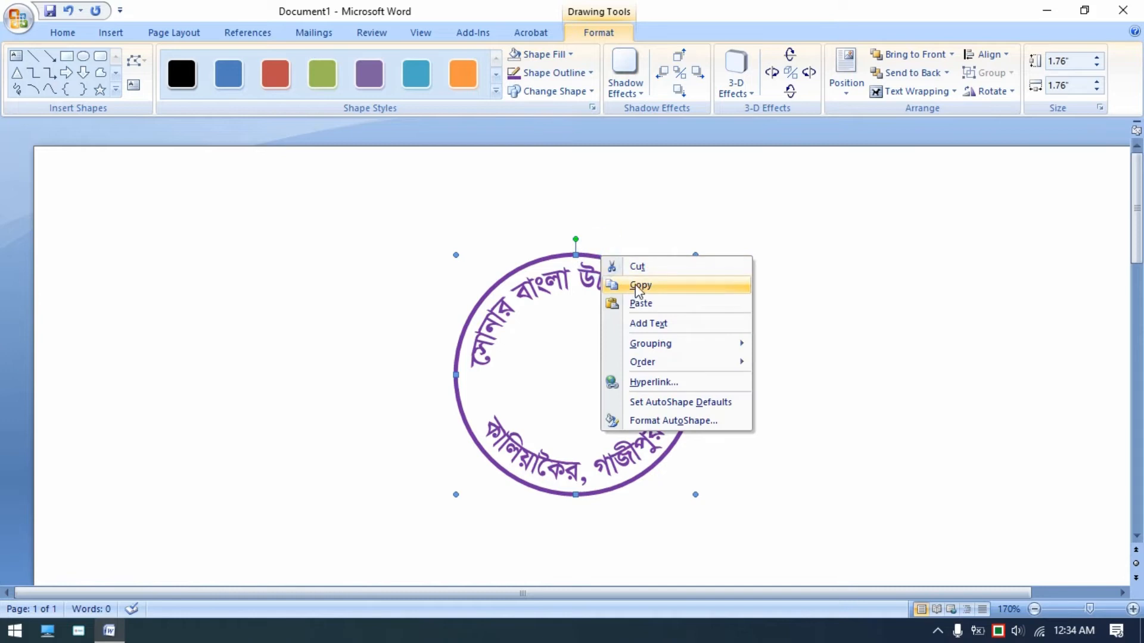
click(638, 287)
right_click(801, 324)
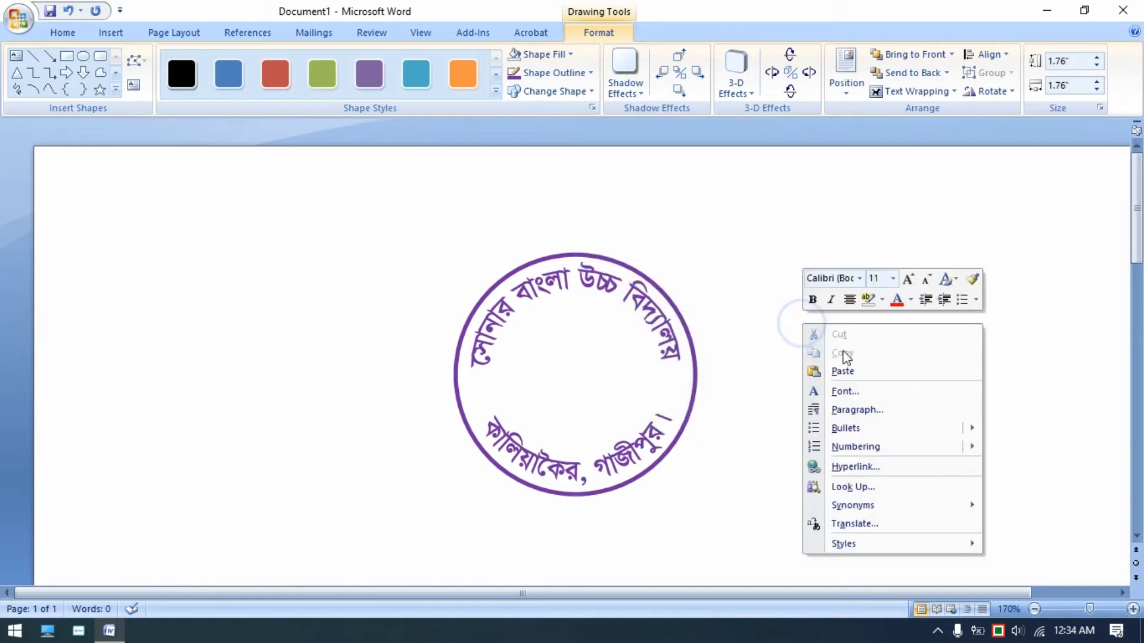
click(859, 370)
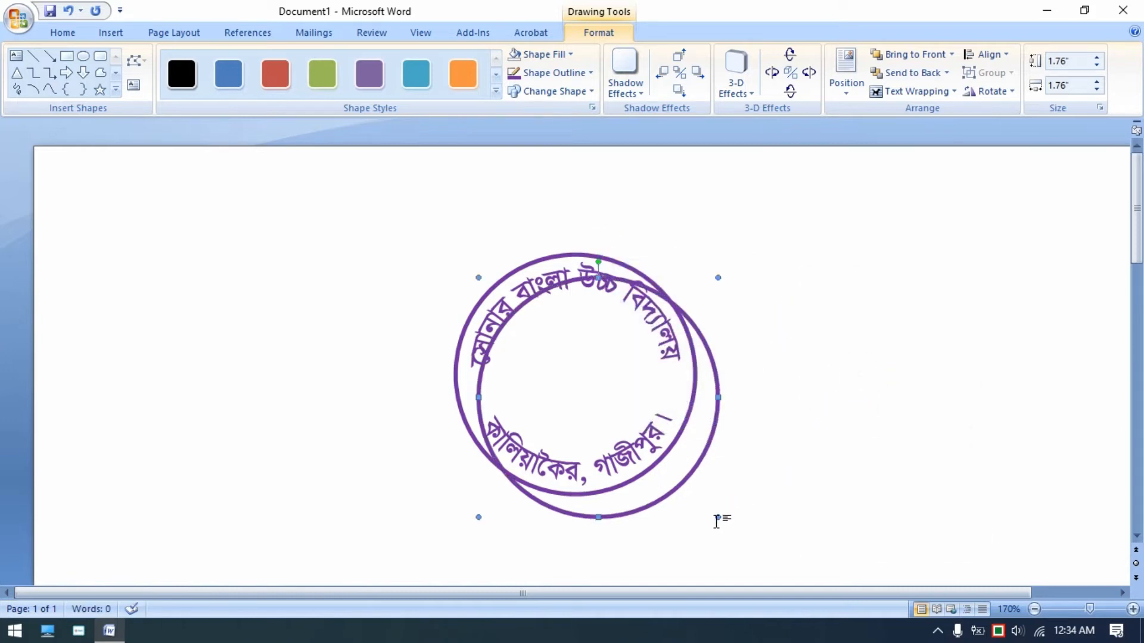
drag(717, 517, 623, 435)
key(ctrl+Right)
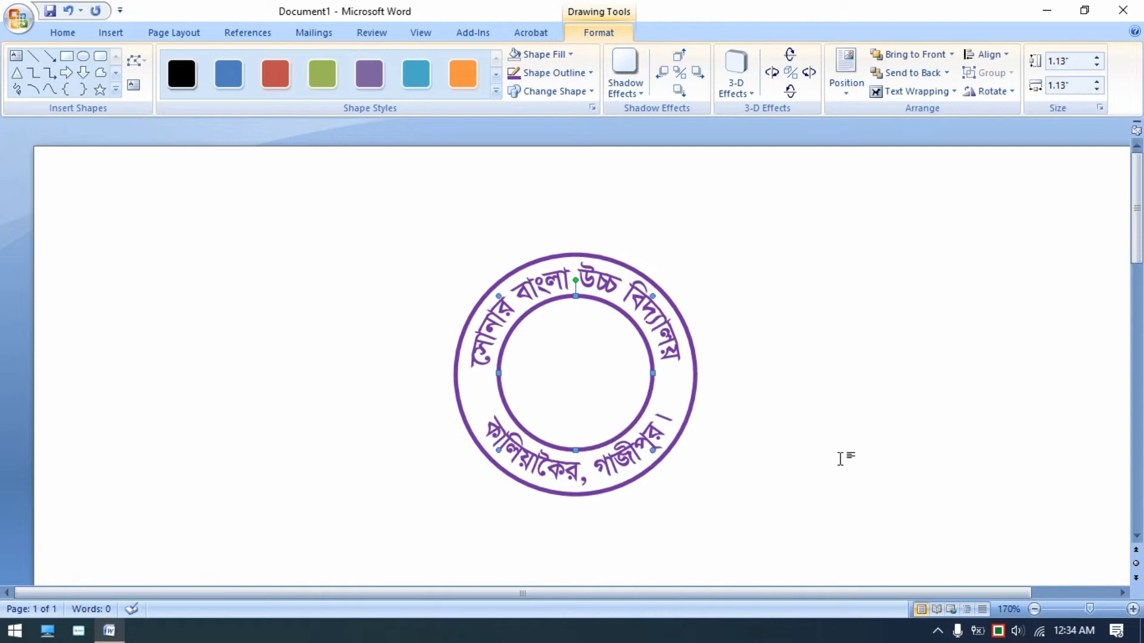
key(ctrl+Right)
key(ctrl+Down)
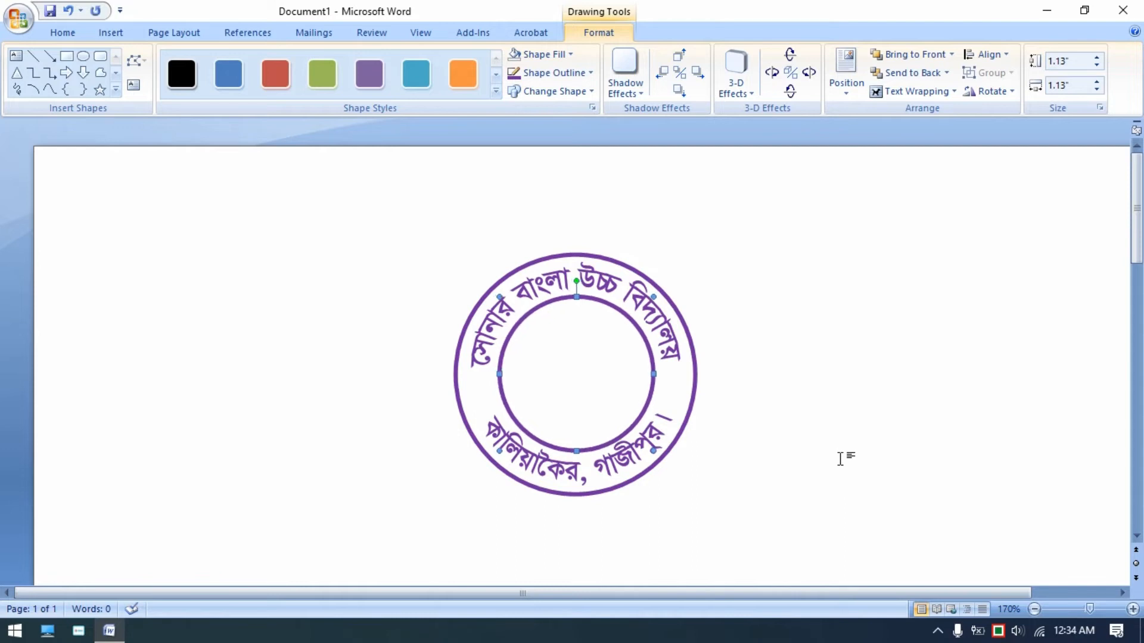
- Set the inner circle's outline weight to 1½ pt
click(590, 72)
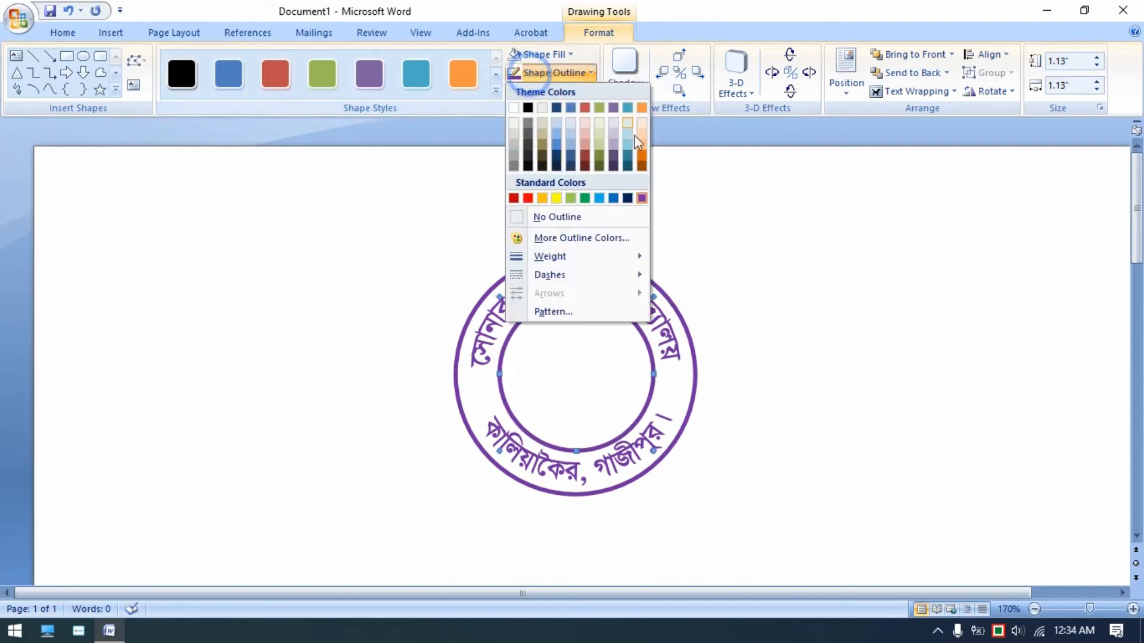
mouse_move(576, 256)
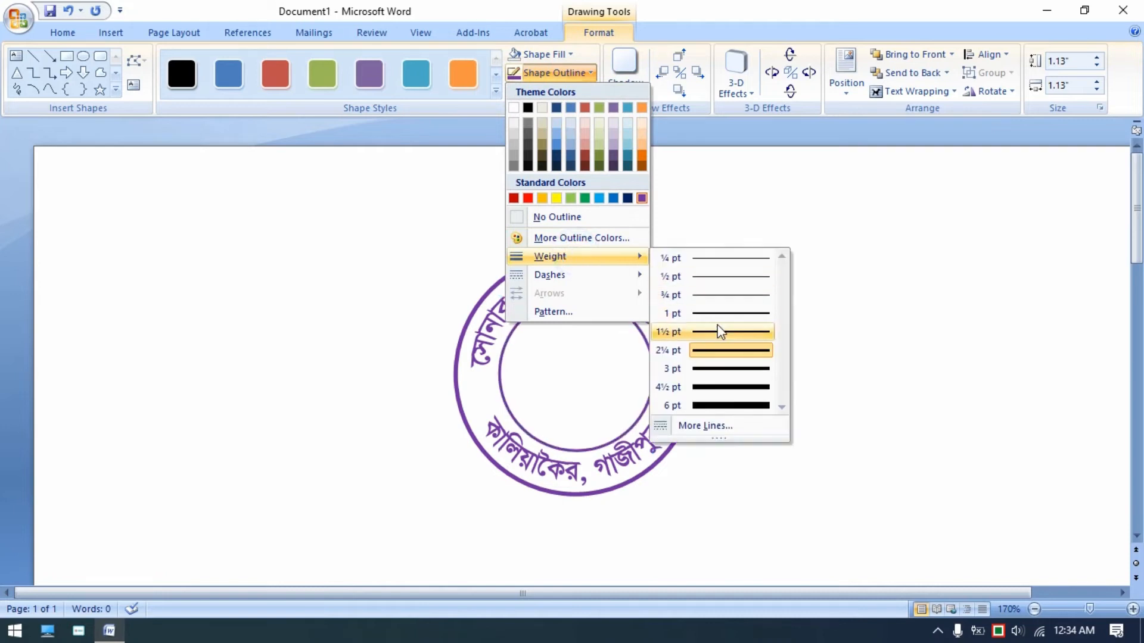
click(720, 332)
click(819, 357)
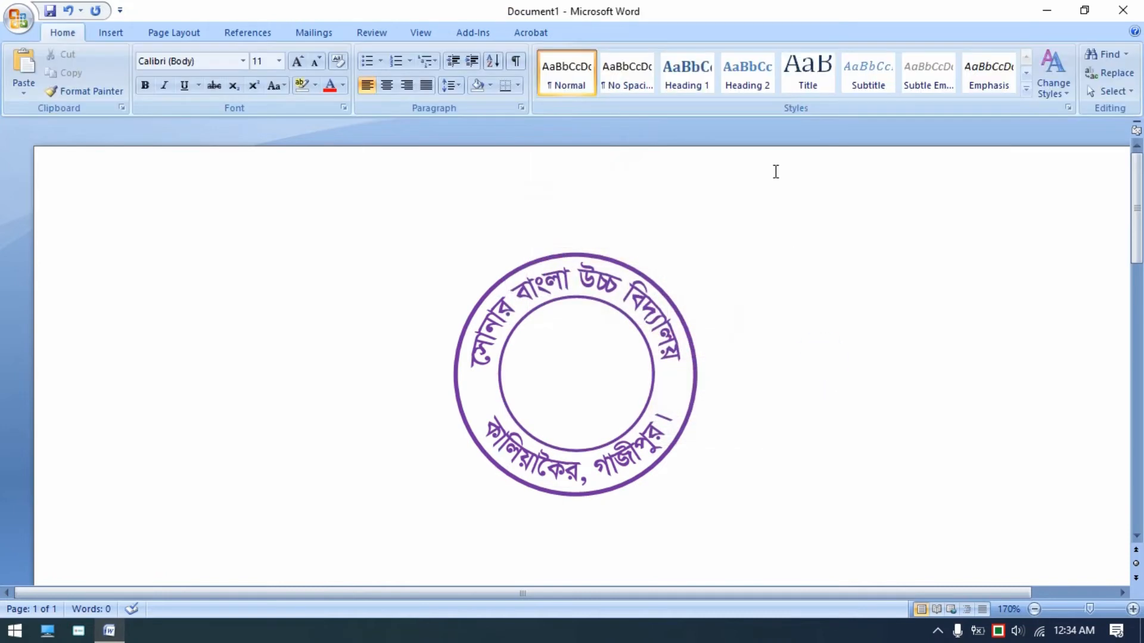
- Draw a small star about 0.2 inch wide in the ring's left gap between the arcs
click(111, 33)
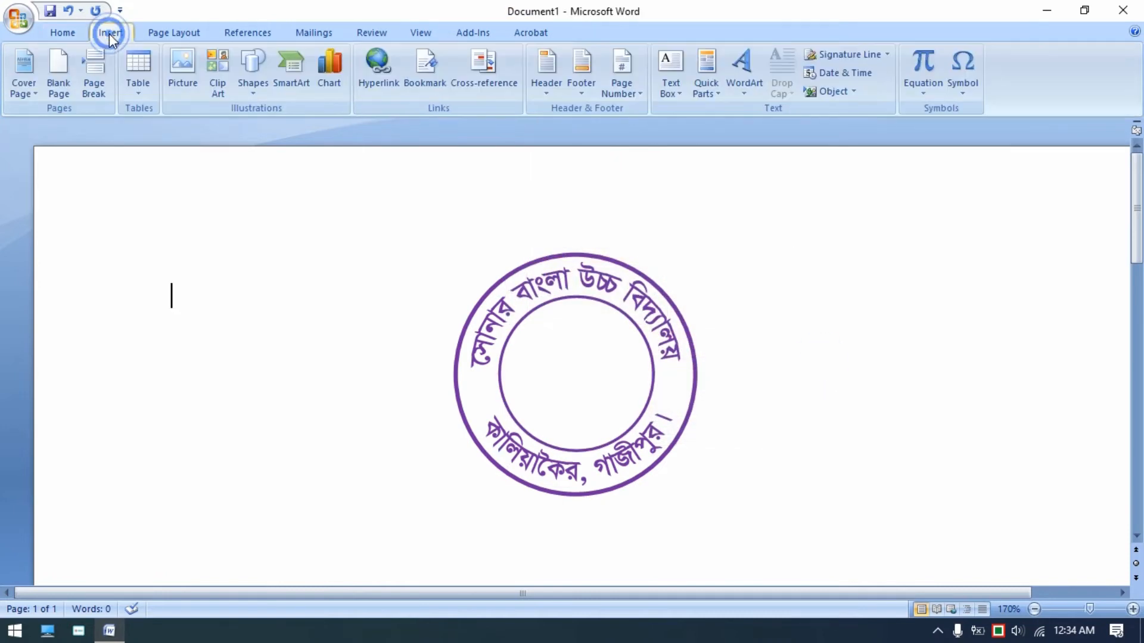
click(264, 68)
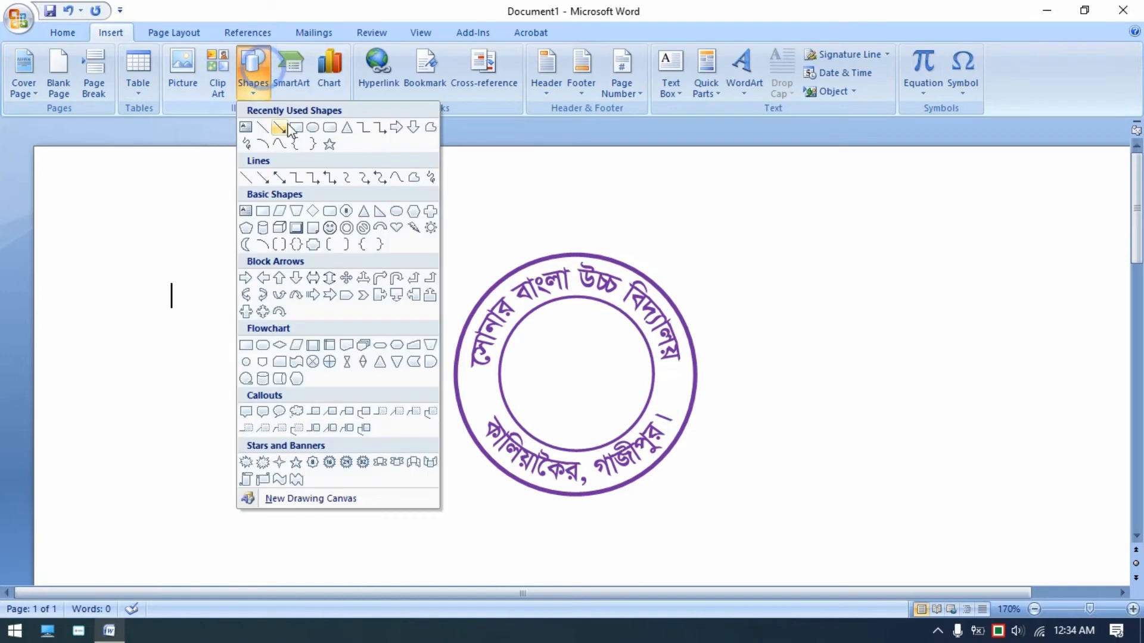
click(330, 147)
mouse_move(476, 384)
mouse_down()
mouse_move(507, 412)
mouse_move(485, 391)
mouse_up()
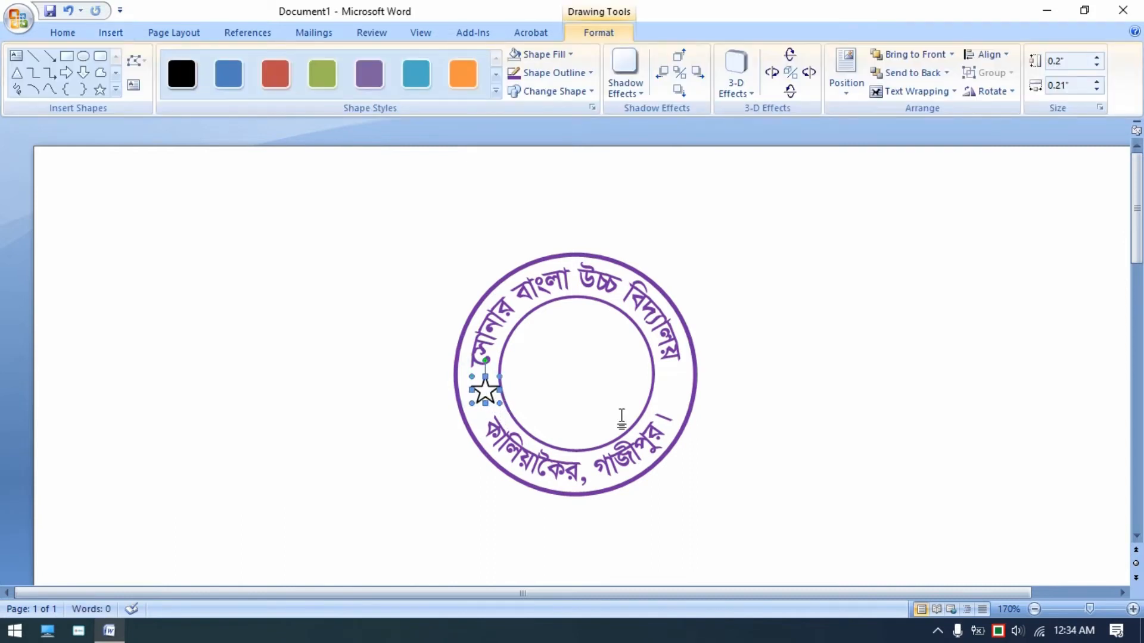
key(ctrl+Left)
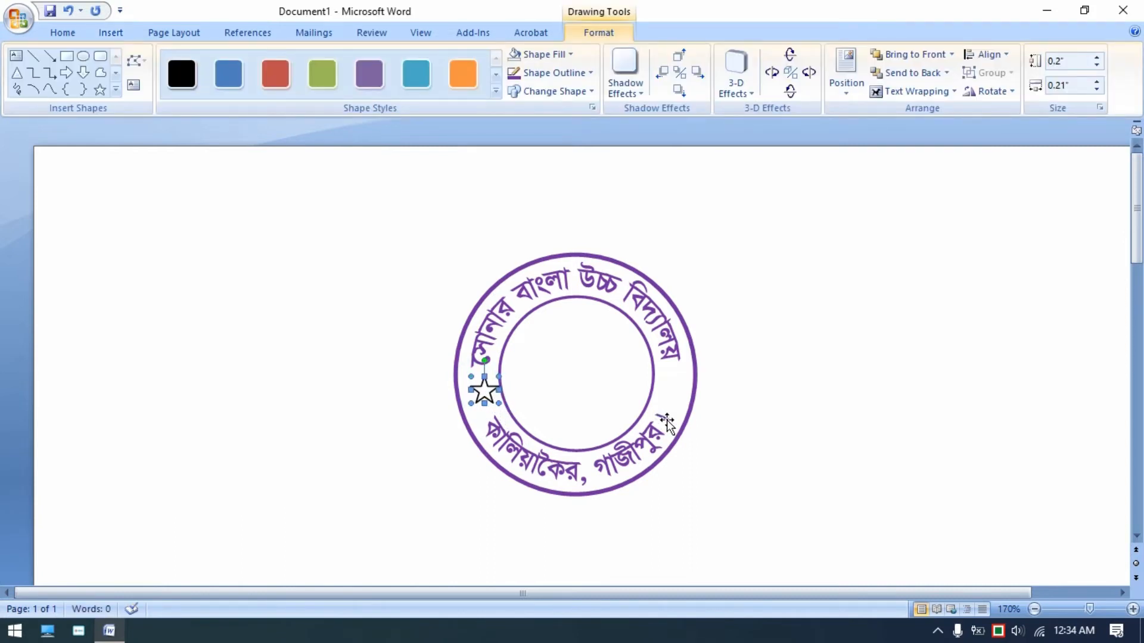
- Remove the star's outline and fill it purple
click(544, 74)
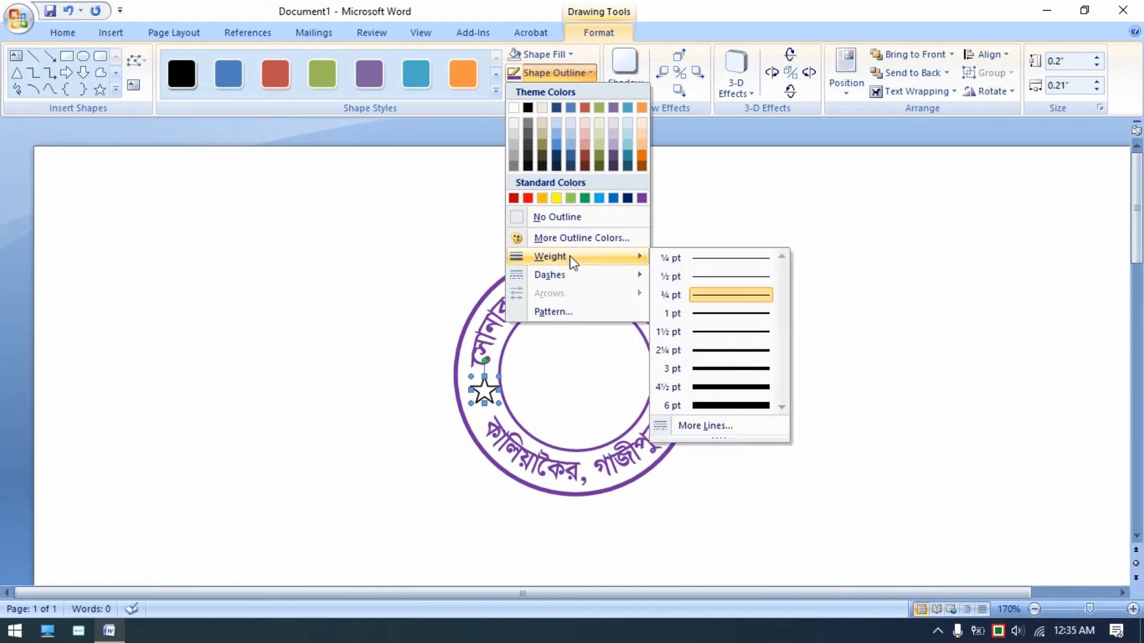
click(565, 218)
click(542, 54)
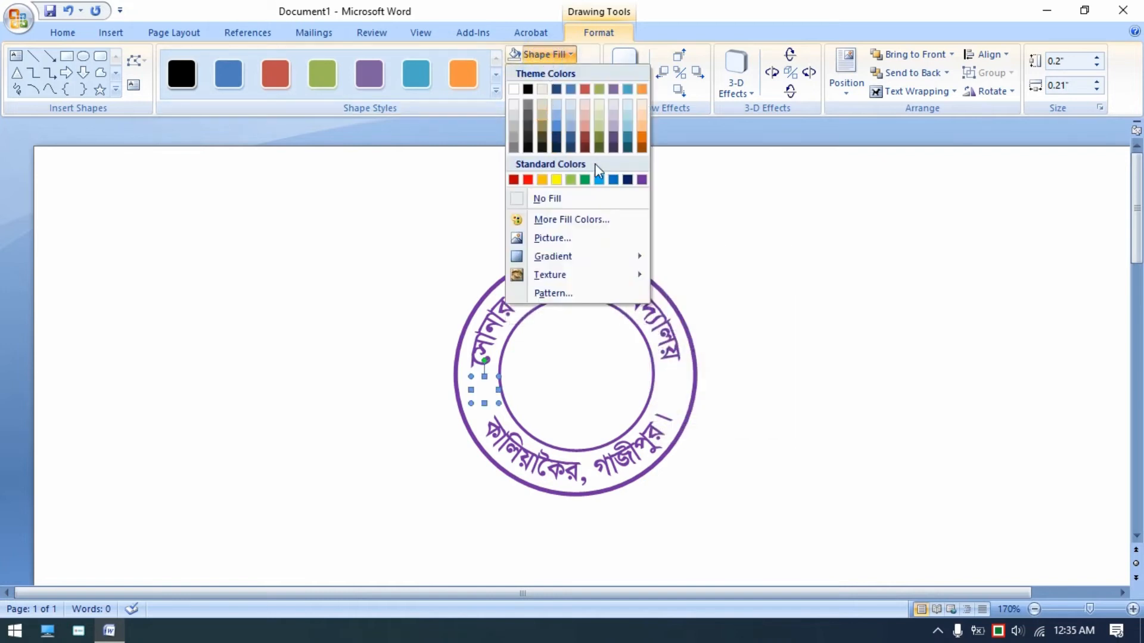
click(641, 180)
click(838, 372)
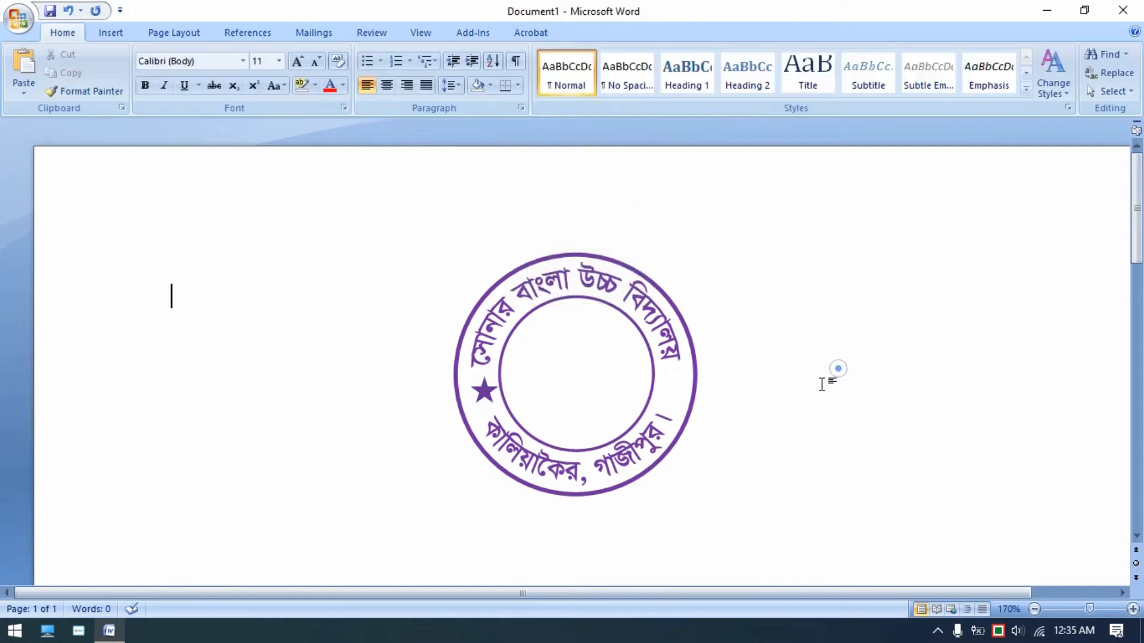
- Place a copy of the star in the ring's right gap between the arcs
click(486, 391)
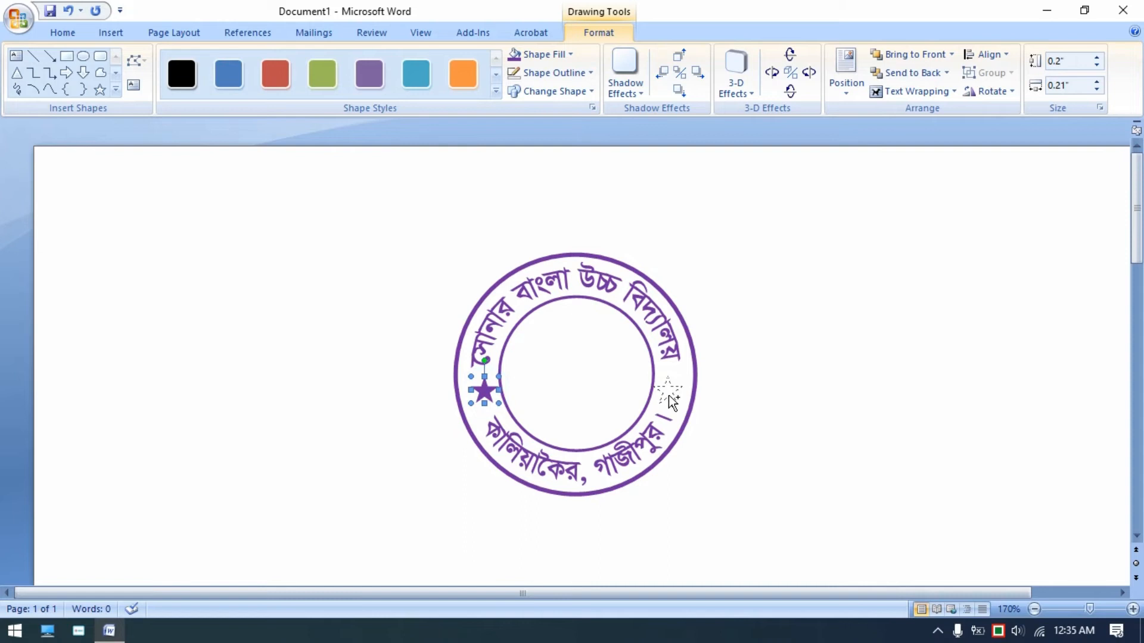
drag(672, 402, 673, 404)
key(ctrl+Right)
key(ctrl+Right)
click(808, 413)
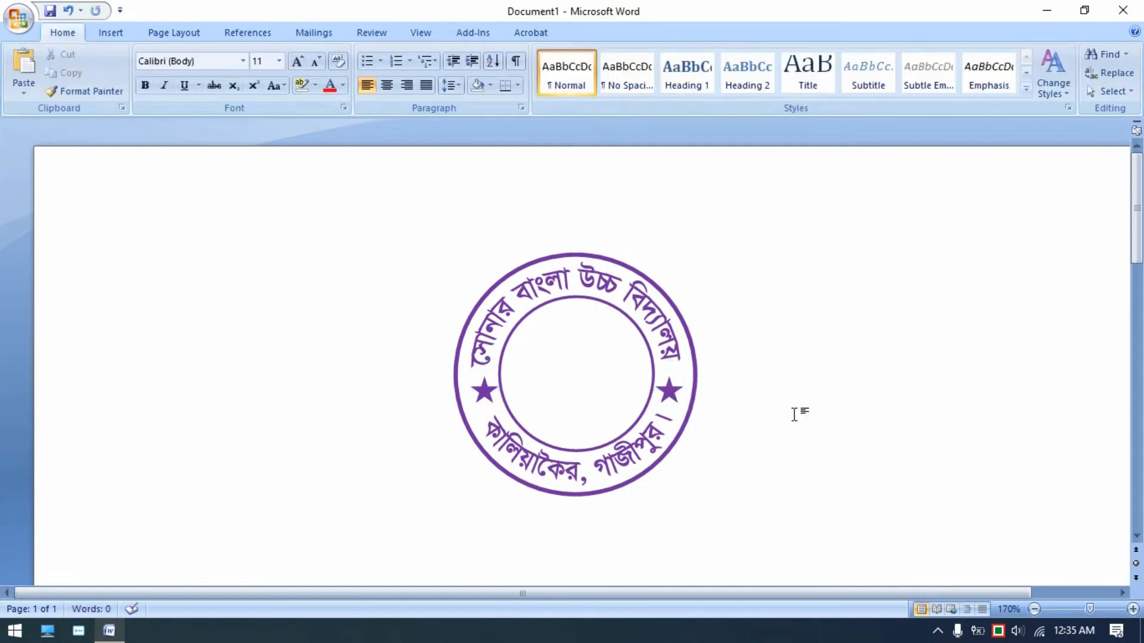
- Copy the lower text arch and paste a duplicate, moving it beside the seal
click(556, 468)
right_click(558, 469)
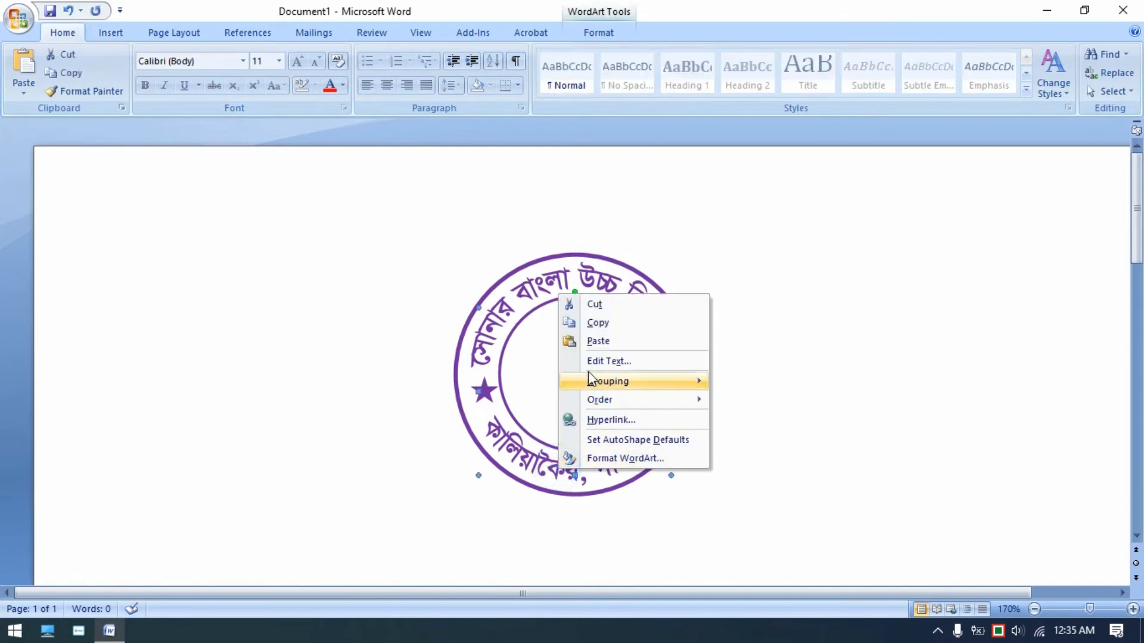
click(307, 322)
right_click(306, 325)
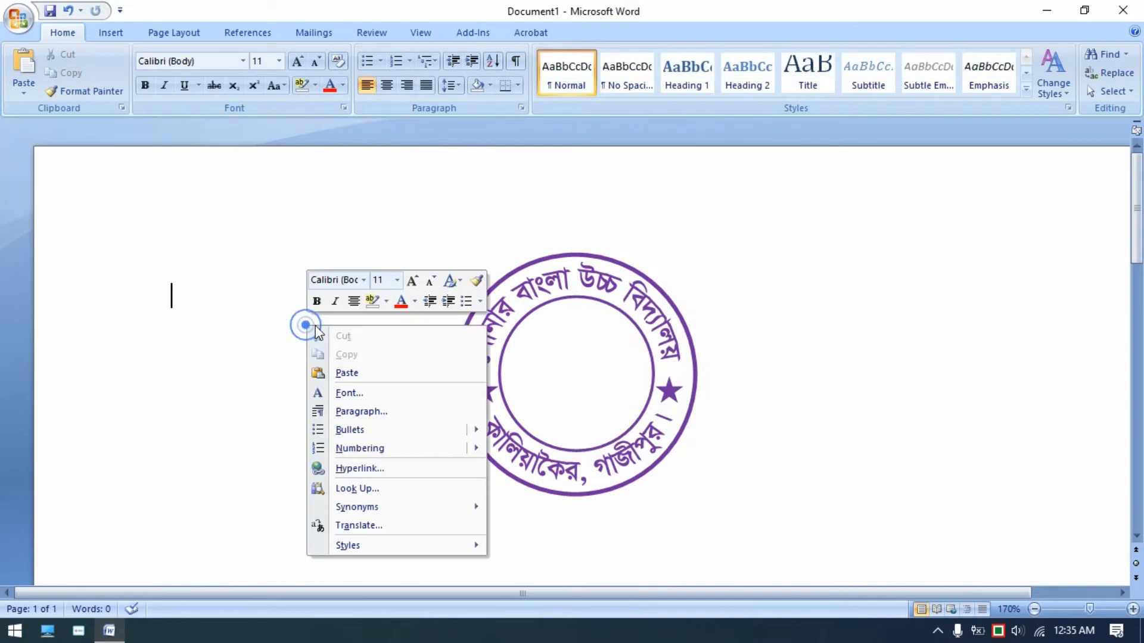
click(349, 373)
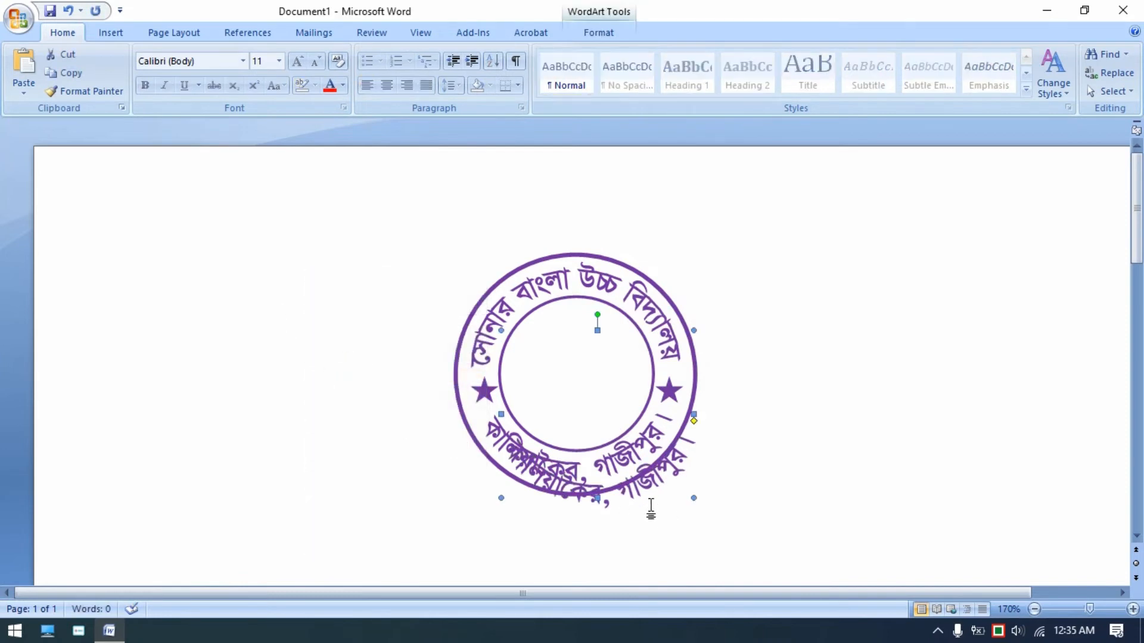
drag(674, 471, 915, 430)
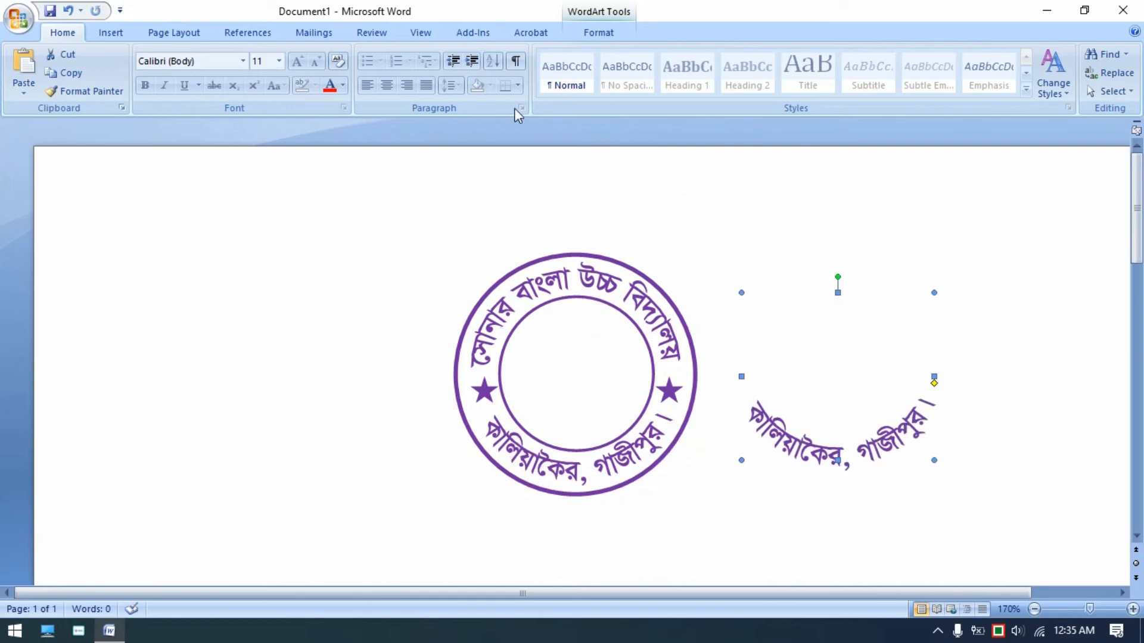
- Change the duplicate WordArt to a plain straight shape and shrink its height to about 0.31 inch
click(606, 30)
click(569, 91)
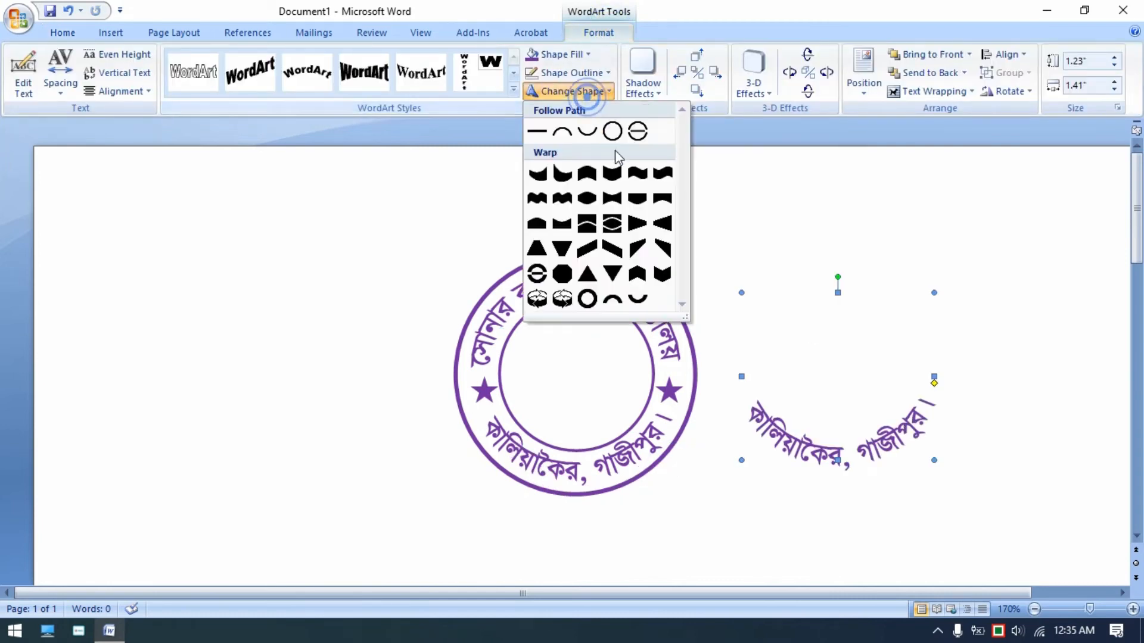
click(538, 135)
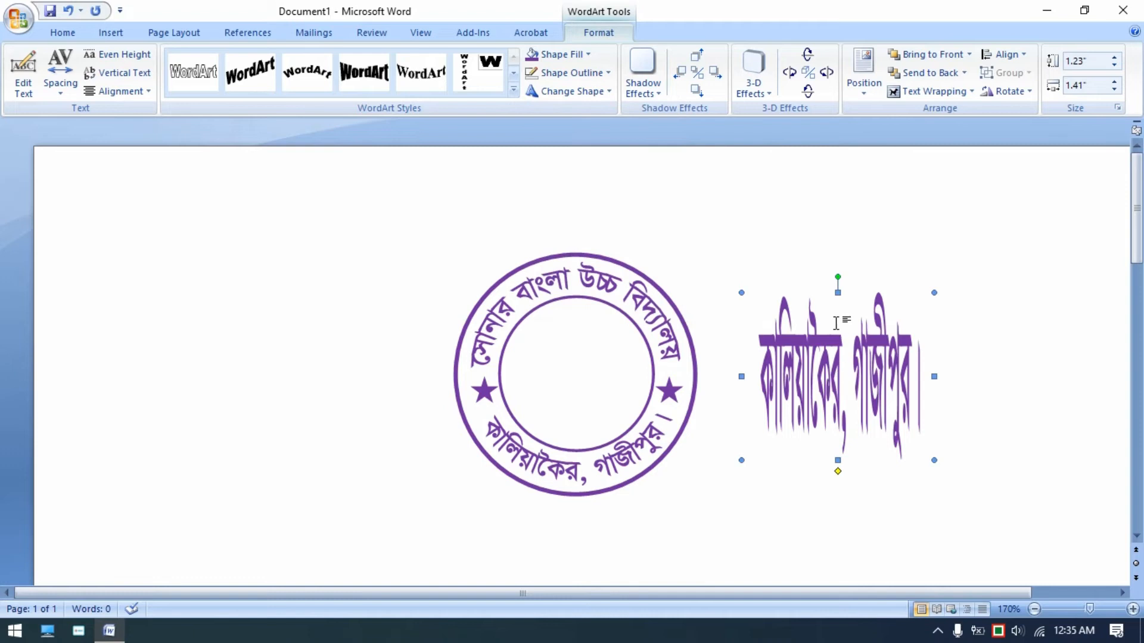
drag(838, 293, 856, 421)
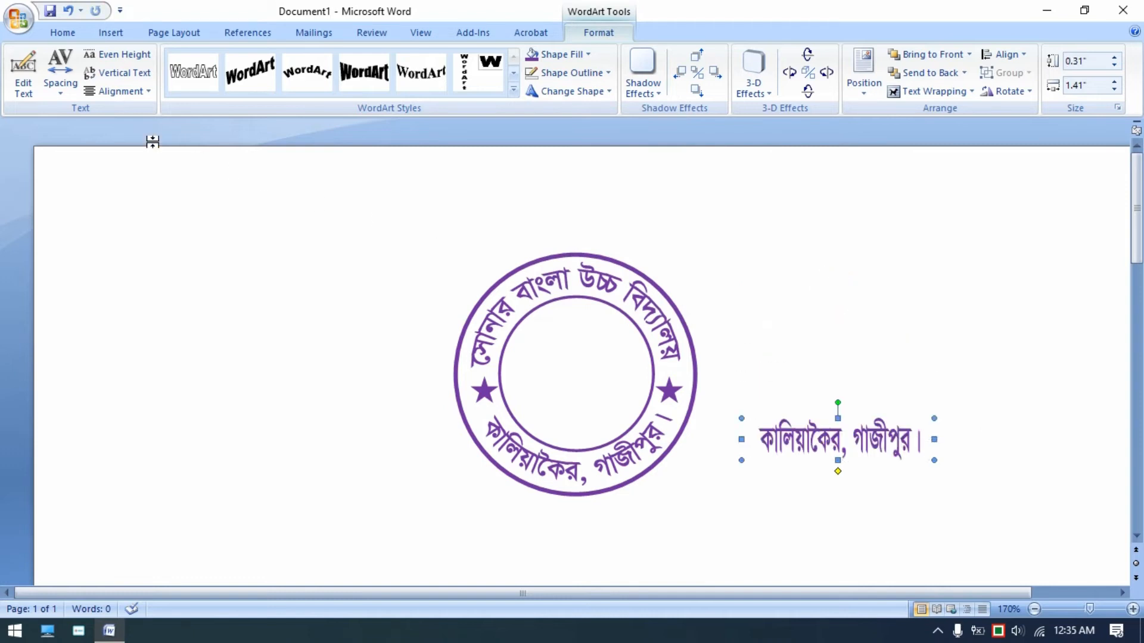
- Replace the duplicate WordArt's text with স্থাপিত ঃ ২০২২ইং
click(23, 74)
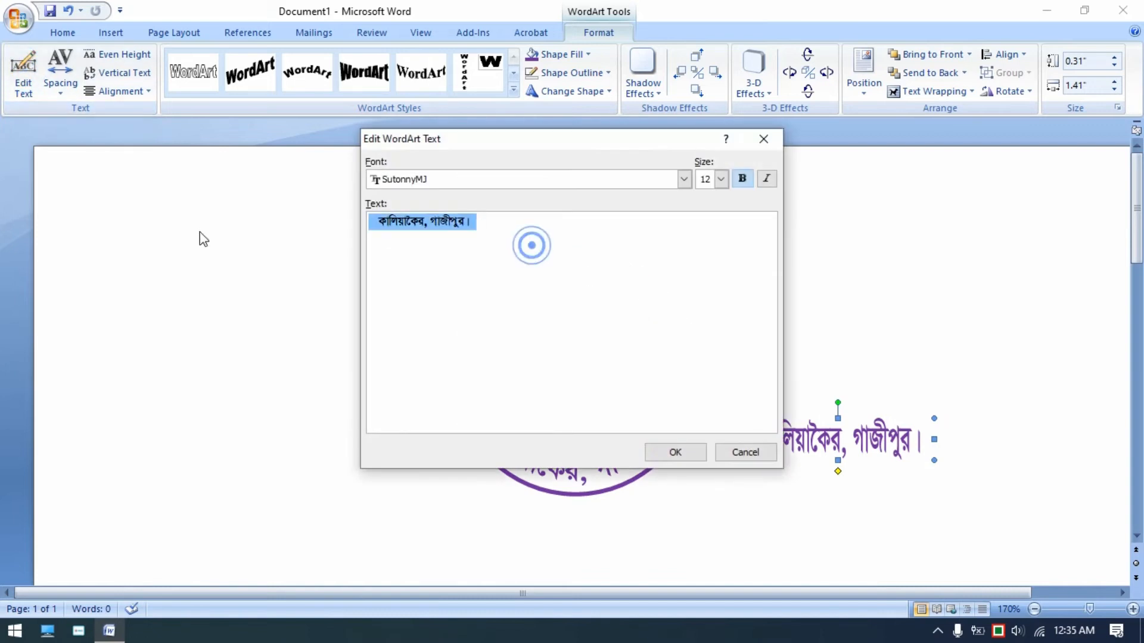
text(ন)
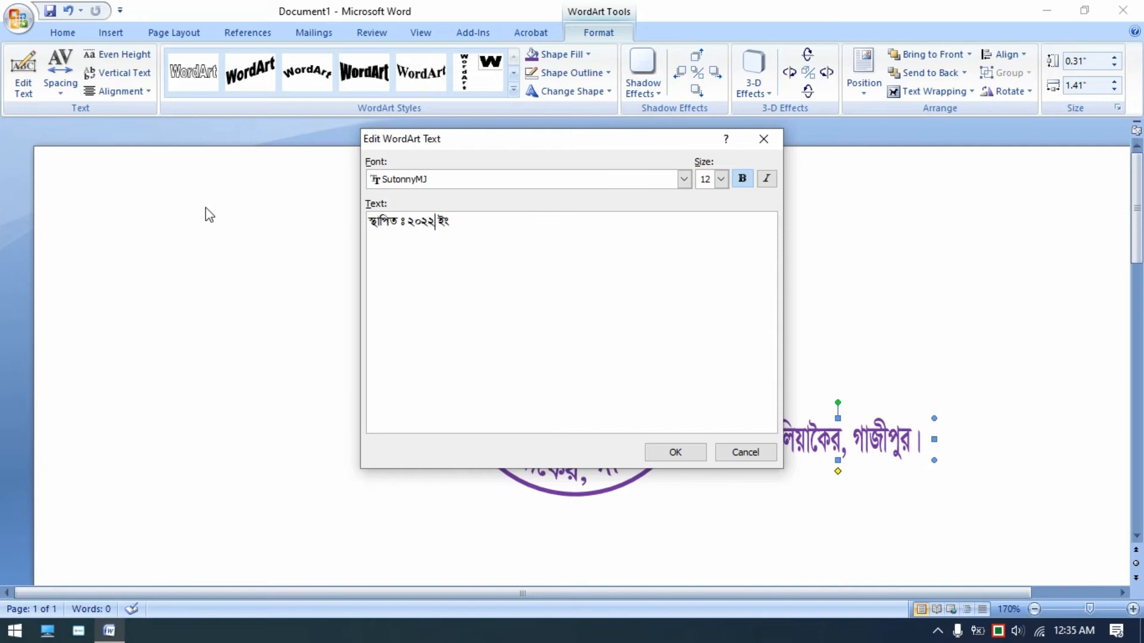
click(677, 454)
- Narrow the date WordArt to about 1.16 inch wide and move it into the centre of the inner circle
drag(934, 460, 898, 454)
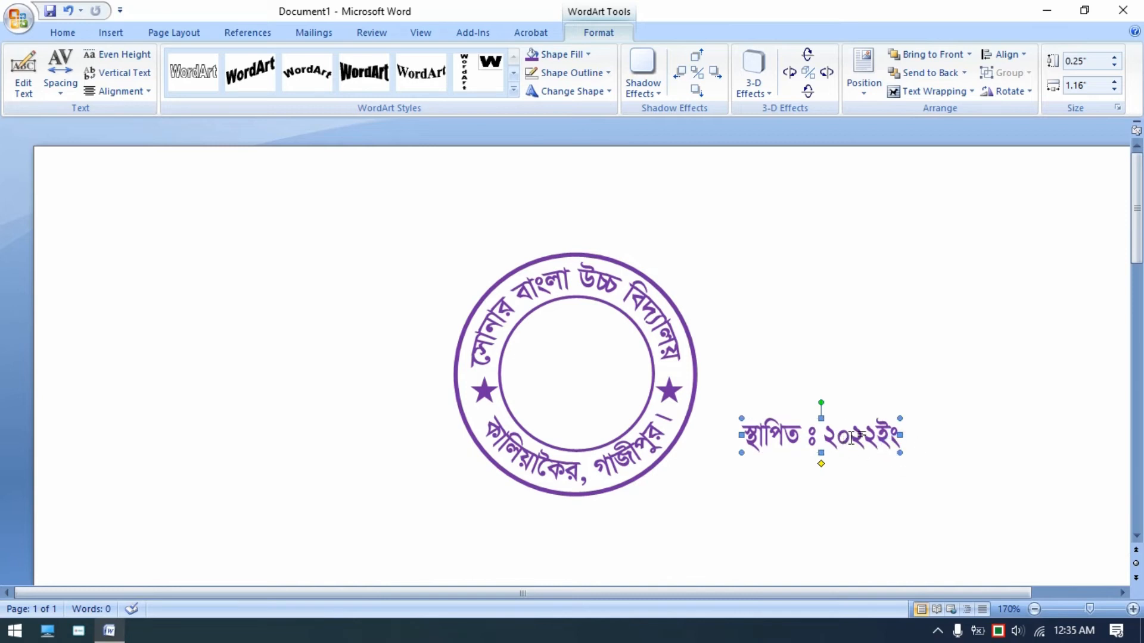
drag(846, 441, 640, 394)
click(804, 416)
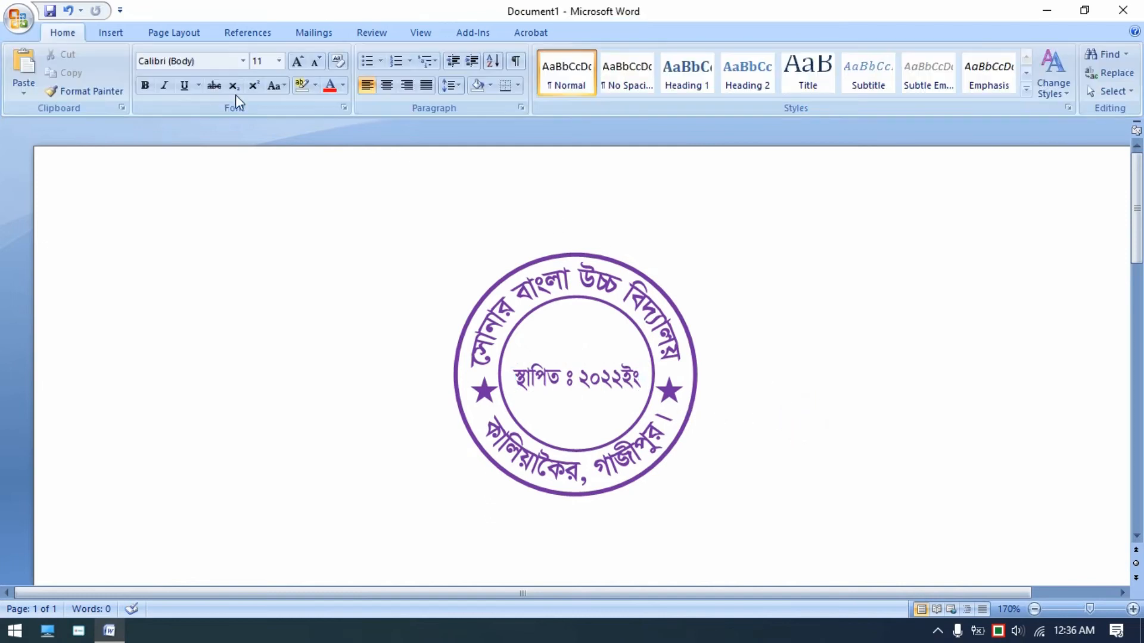
- Draw a horizontal line across the inner circle just above the date text
click(124, 33)
click(259, 71)
click(264, 124)
drag(501, 355, 654, 365)
key(Down)
key(Down)
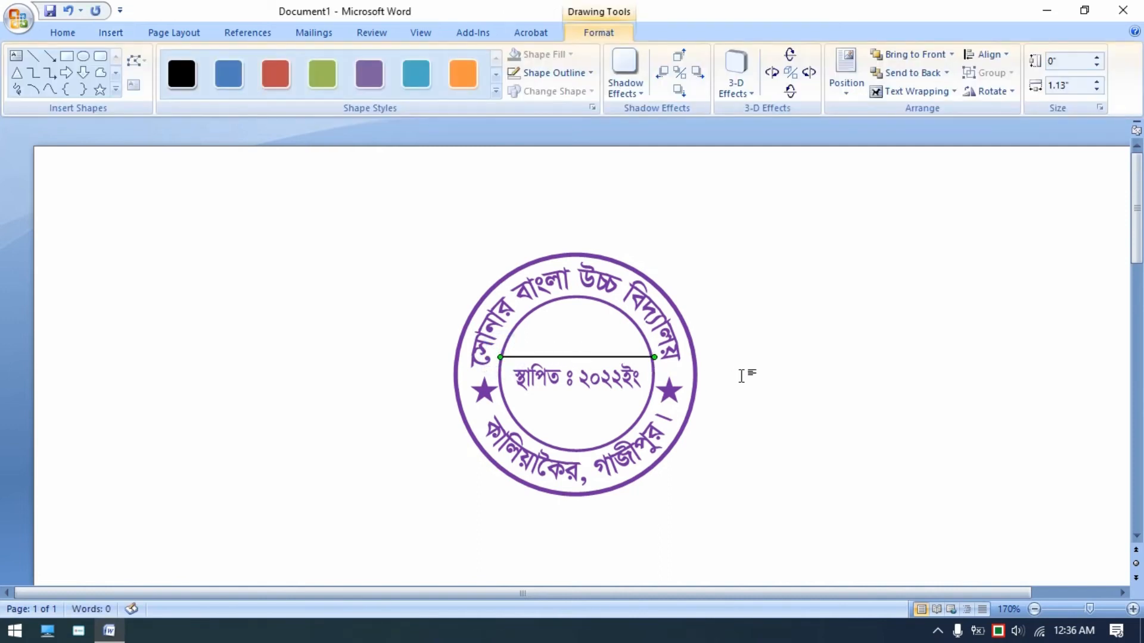
key(Down)
click(747, 383)
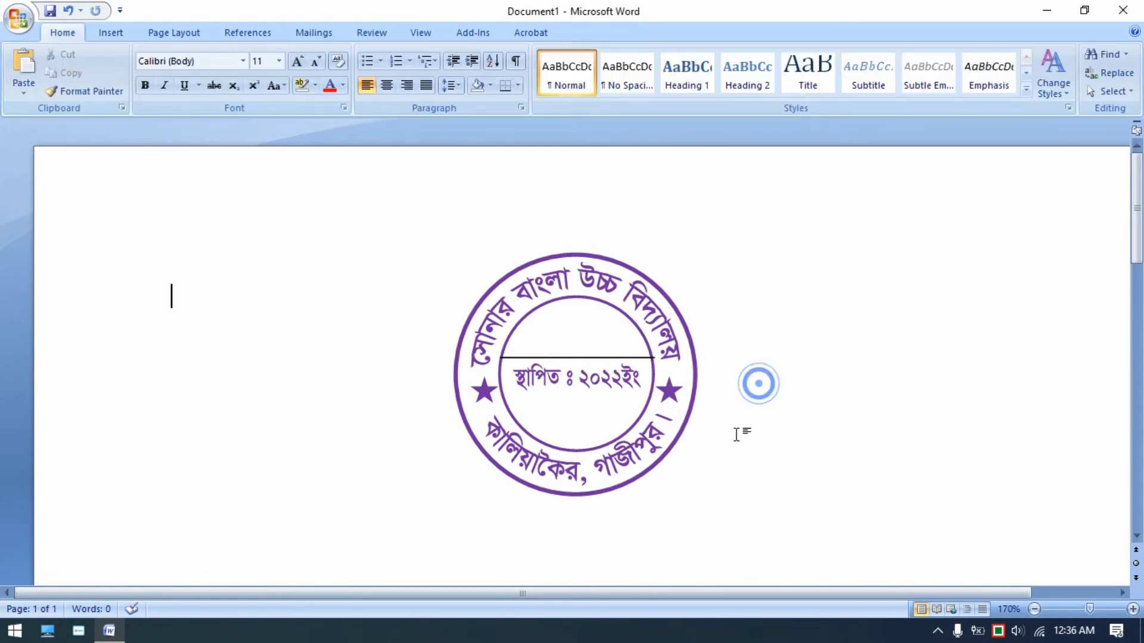
- Color the line purple and set its weight to 1½ pt
click(564, 358)
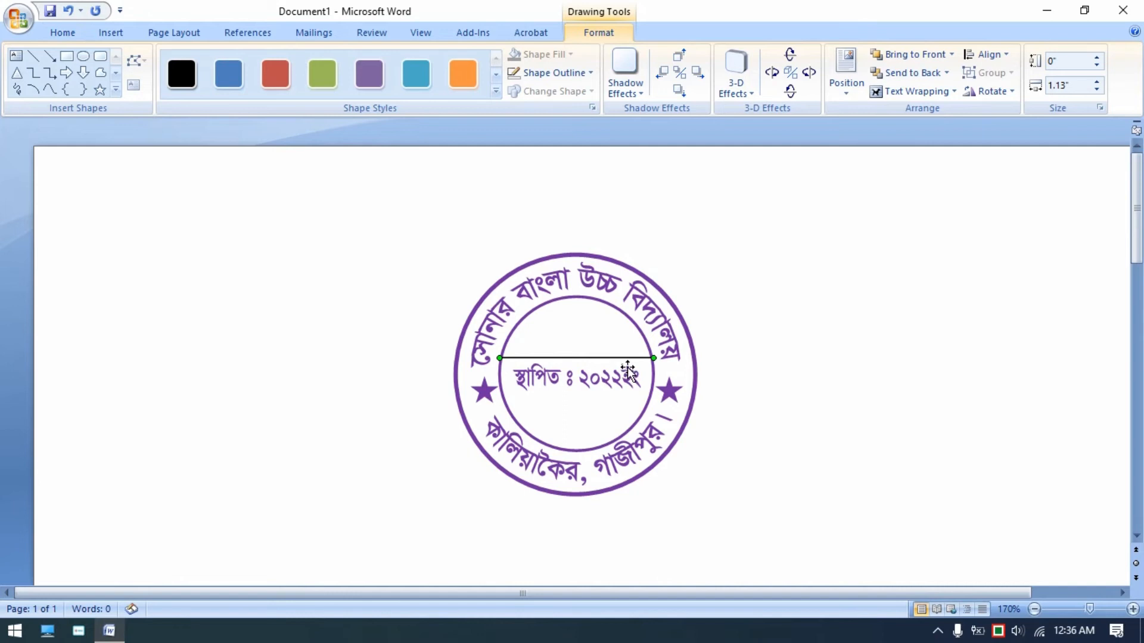
click(572, 76)
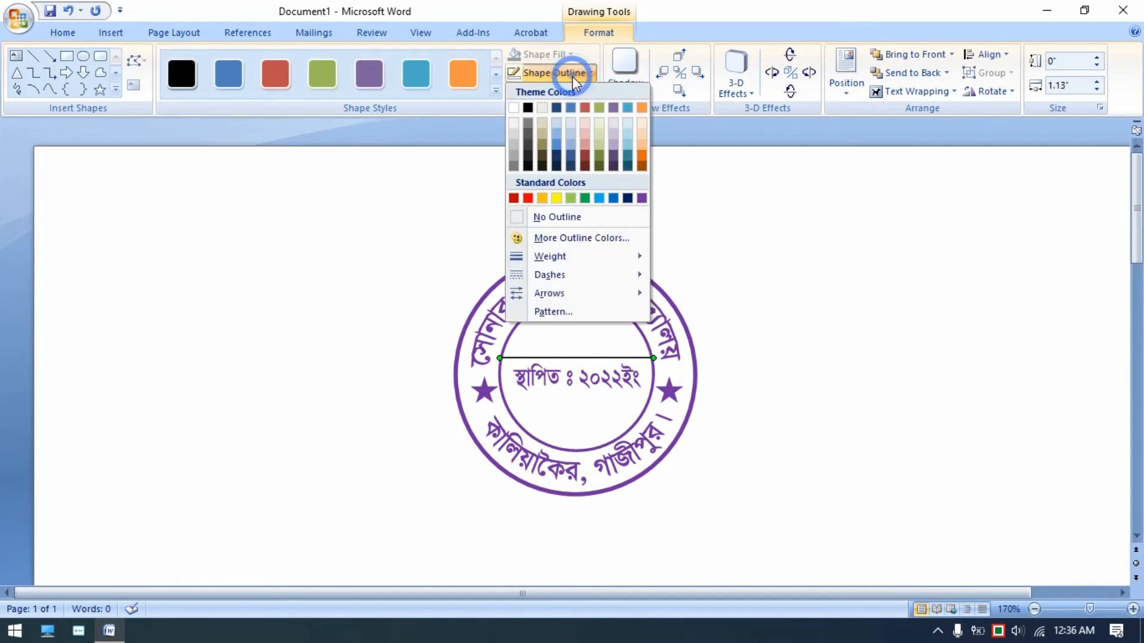
click(642, 198)
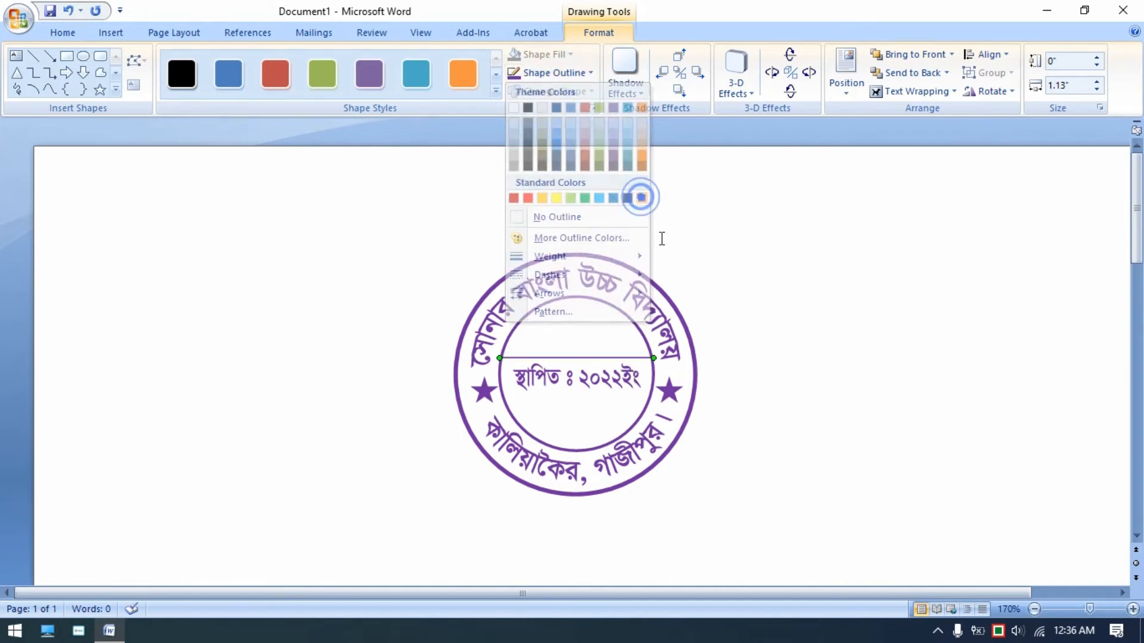
click(560, 73)
click(590, 257)
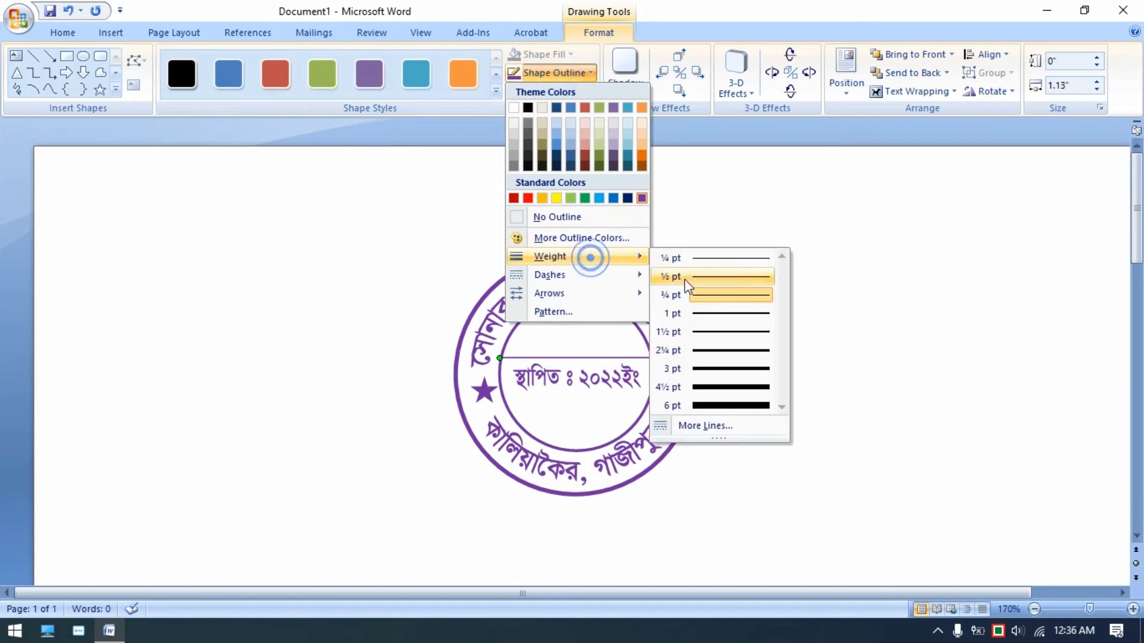
click(707, 331)
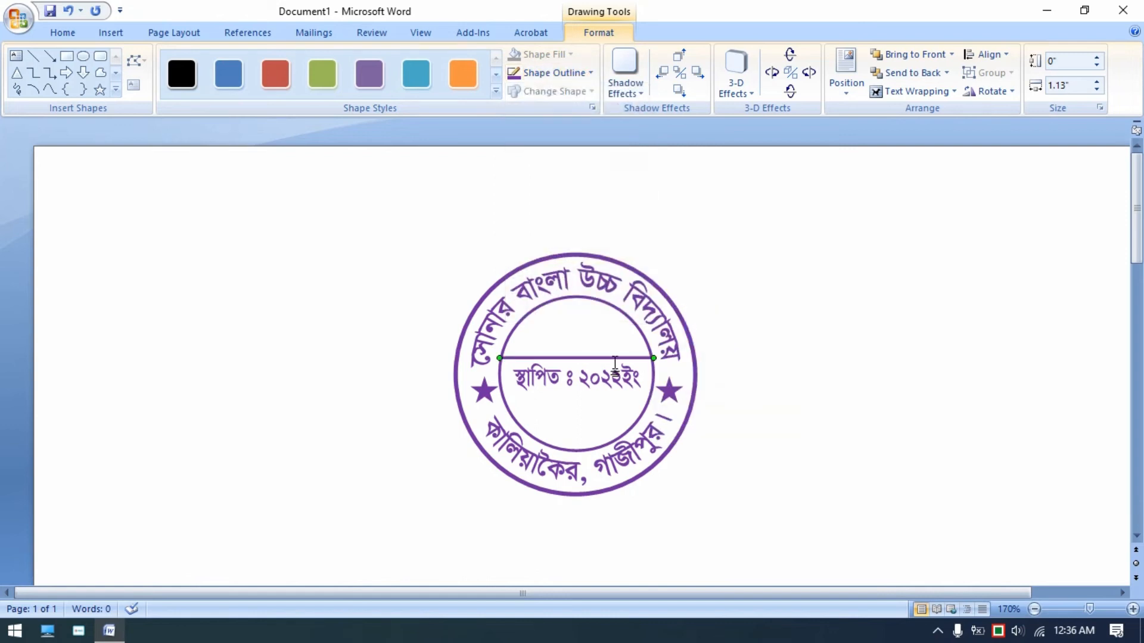
- Copy the line and place the duplicate just below the date text
right_click(615, 359)
click(653, 385)
click(789, 381)
right_click(789, 381)
click(831, 430)
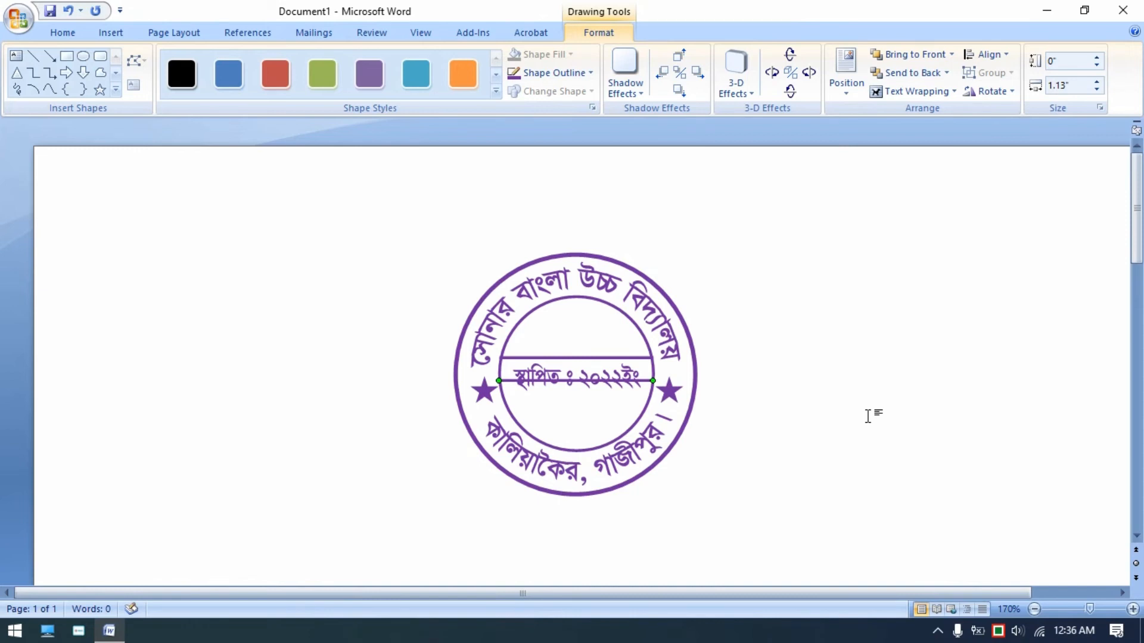
key(Down)
key(Down)
key(Down)
key(Down)
key(Down)
key(Down)
key(Down)
key(Up)
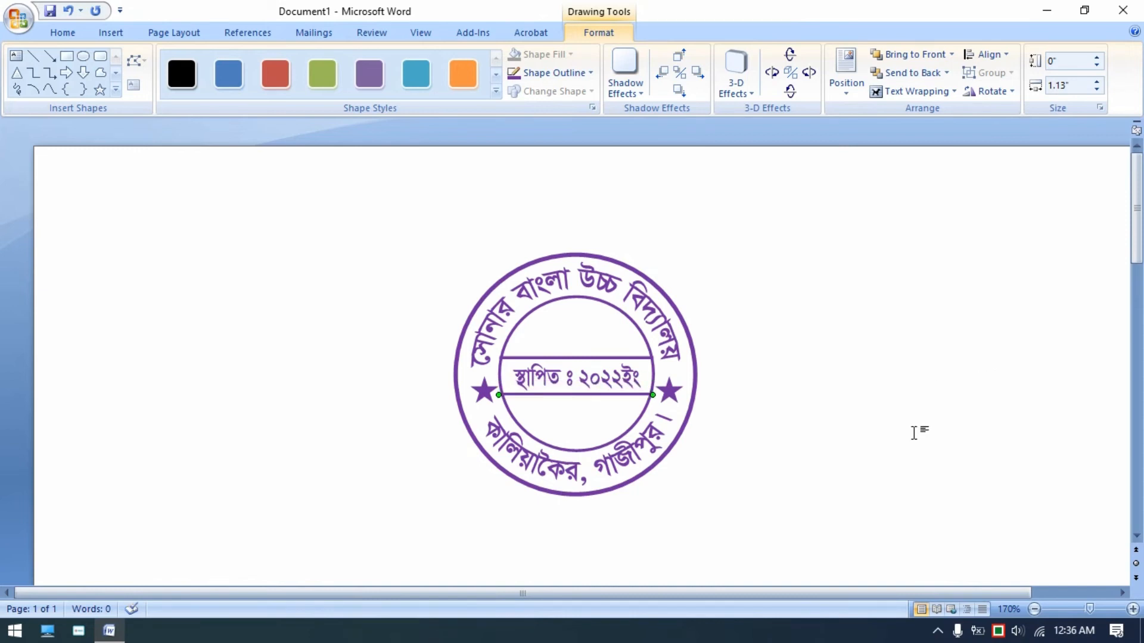
click(914, 434)
- Nudge the right star slightly upward
drag(673, 392, 670, 385)
click(770, 391)
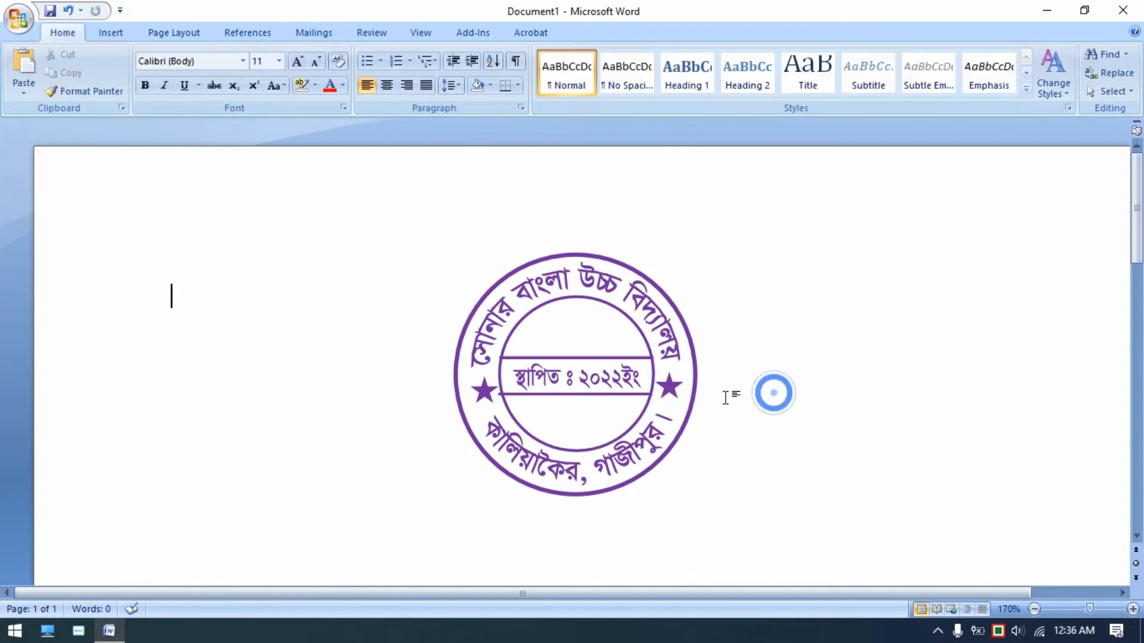
scroll(729, 402, down, 4)
scroll(749, 441, up, 1)
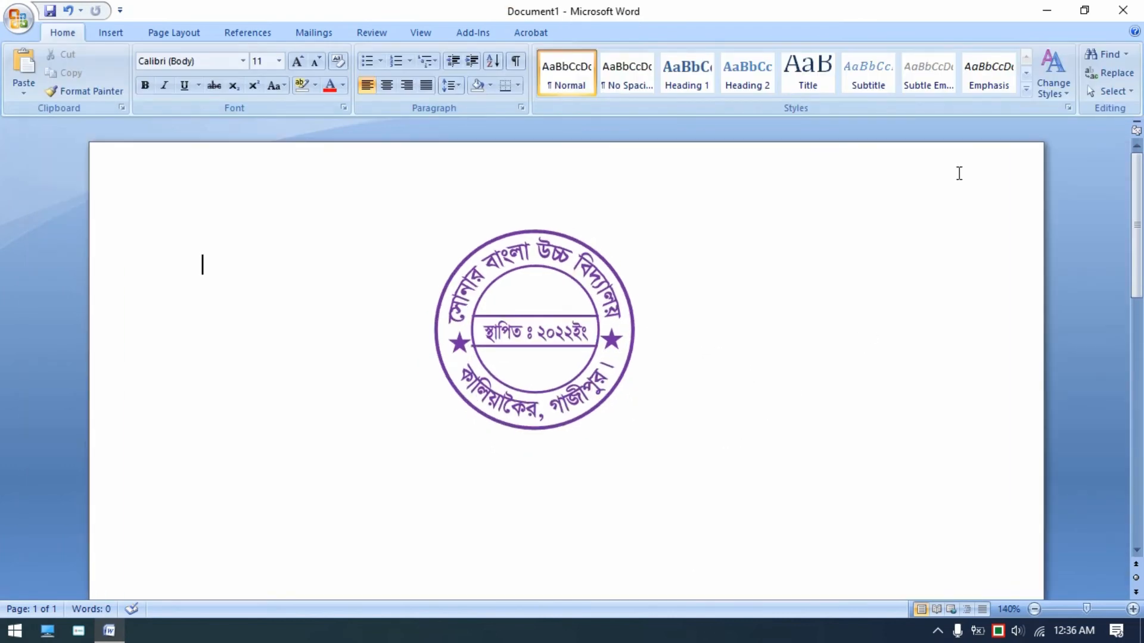
- Select all of the seal's objects together and move the whole seal toward the page's upper left
click(1110, 91)
click(1096, 130)
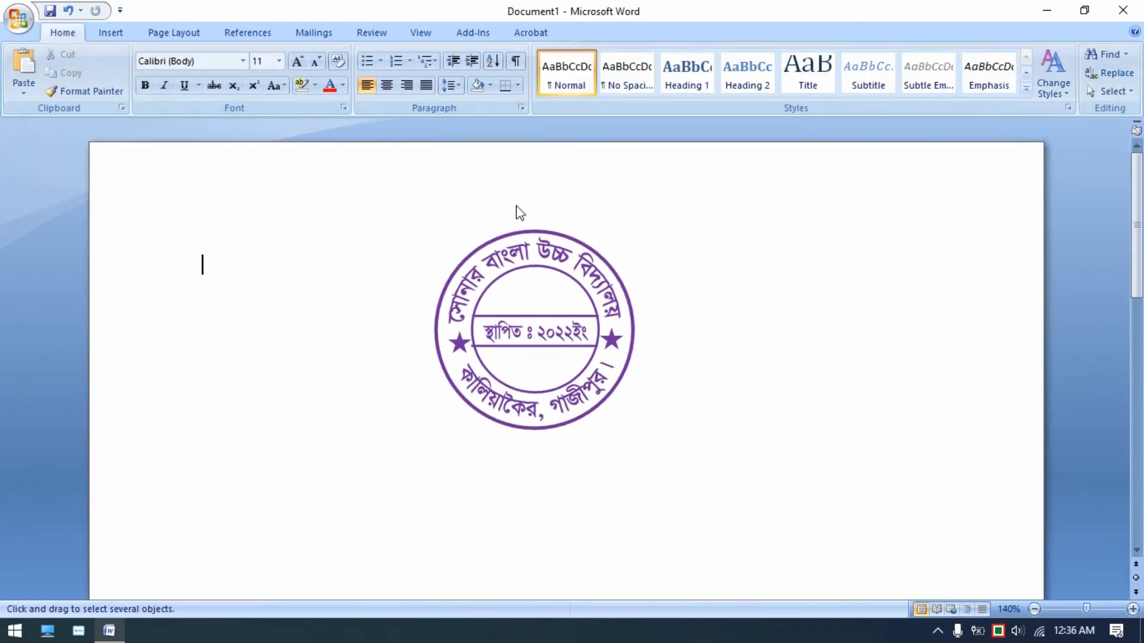
drag(399, 201, 694, 442)
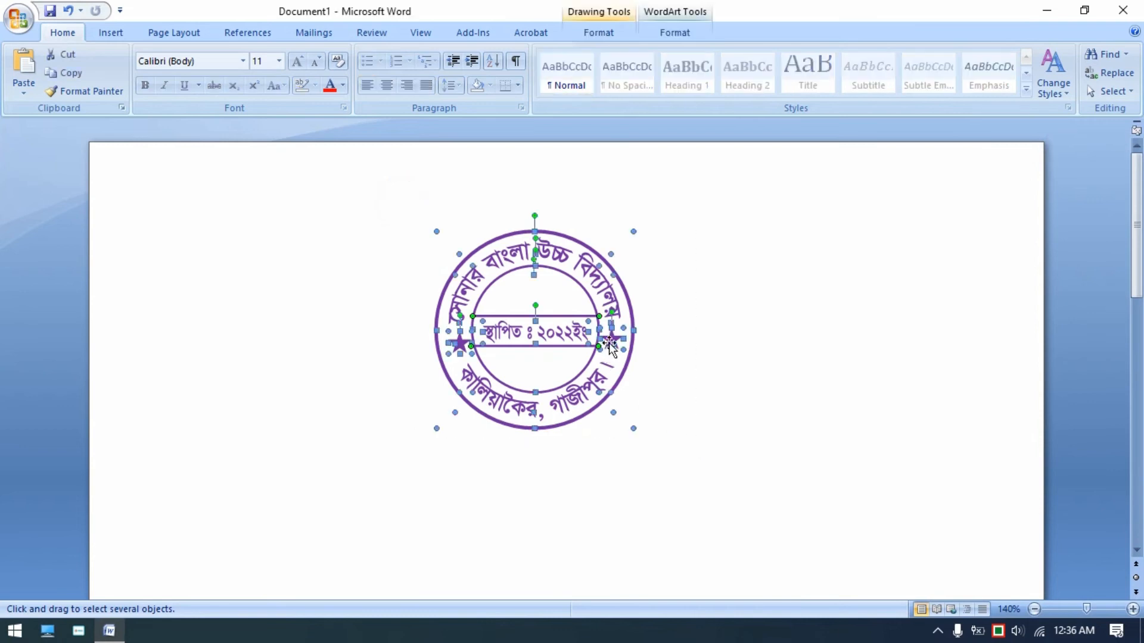
drag(611, 341, 587, 345)
key(ctrl+z)
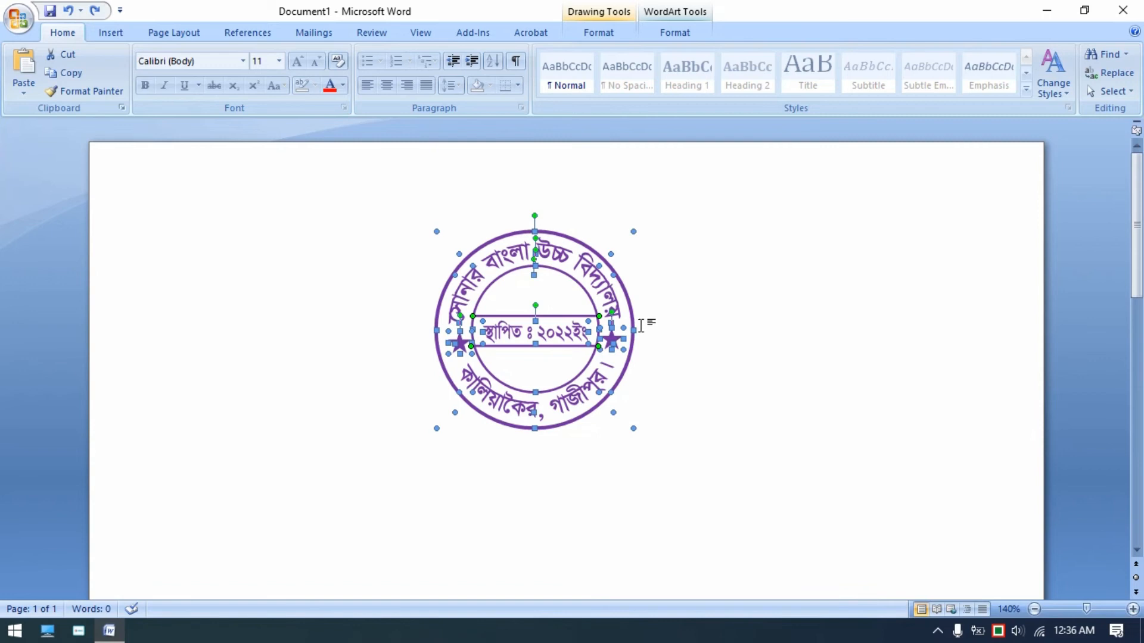
mouse_move(611, 341)
mouse_down()
mouse_move(336, 316)
mouse_move(346, 319)
mouse_up()
click(645, 350)
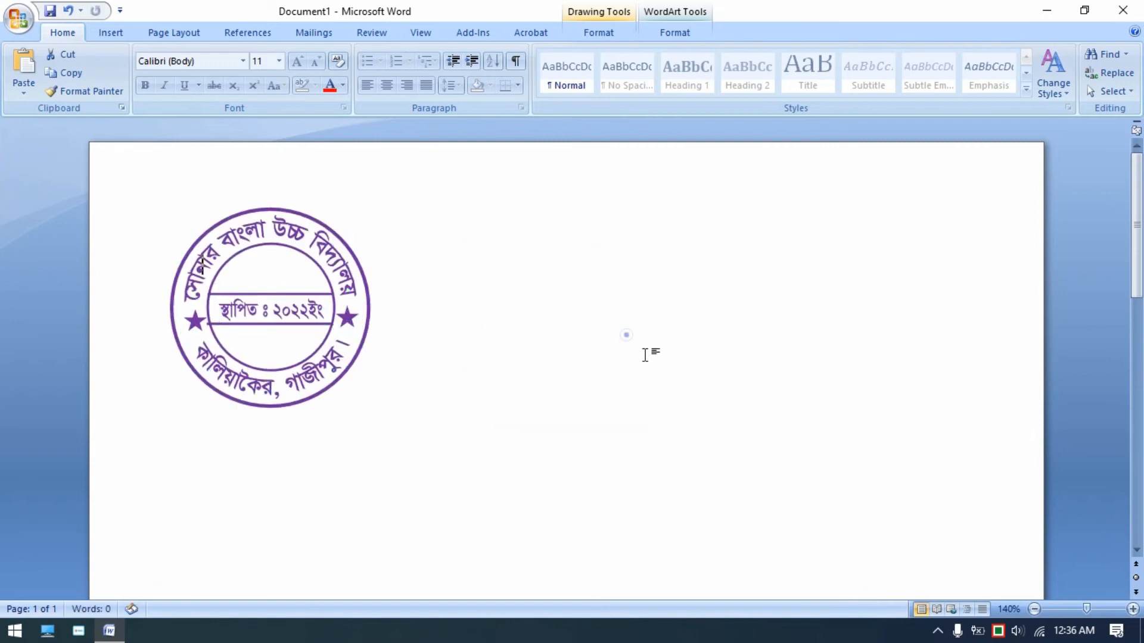
- Insert a new WordArt in arched style 3 and set its font to SutonnyMJ
click(113, 34)
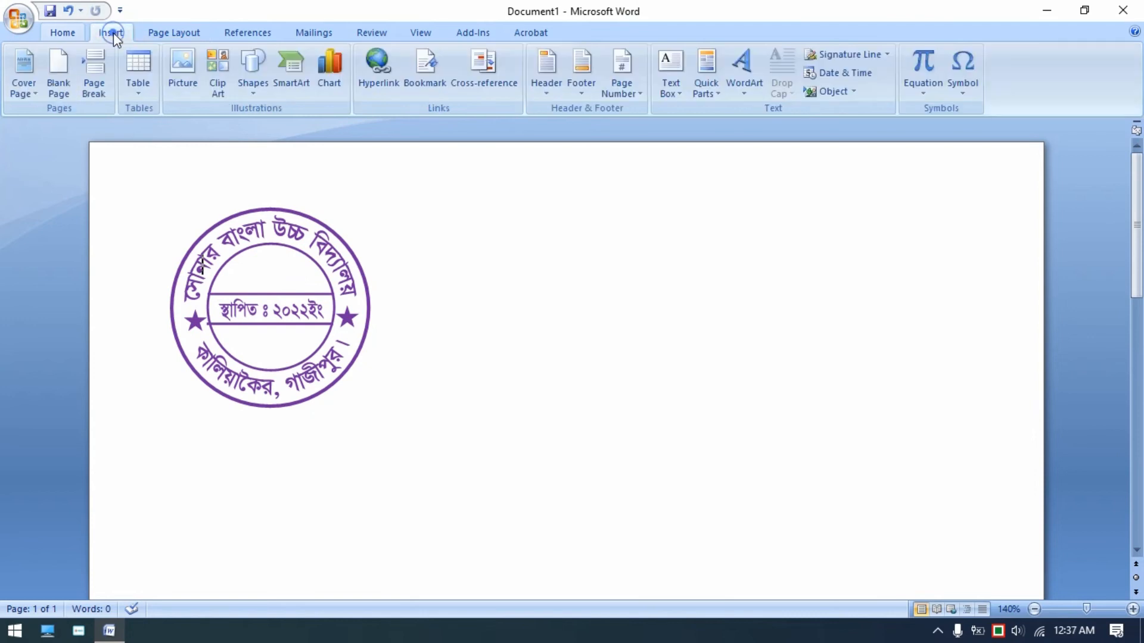
click(761, 93)
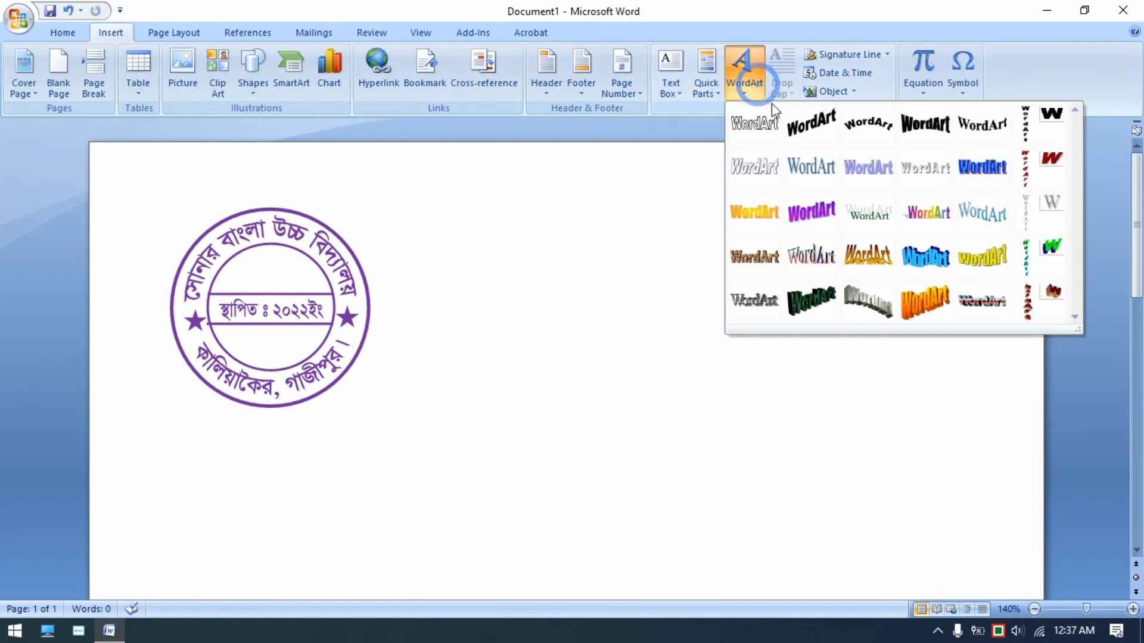
click(873, 139)
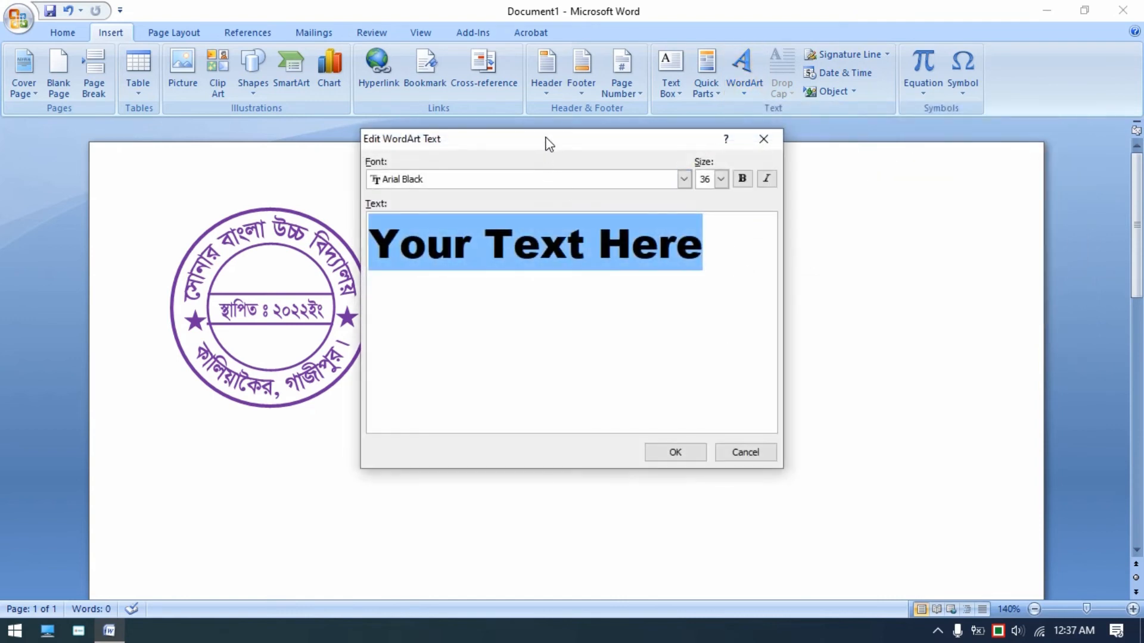
drag(548, 143, 717, 143)
click(691, 174)
scroll(669, 230, up, 5)
scroll(665, 222, up, 3)
drag(854, 216, 516, 245)
click(649, 226)
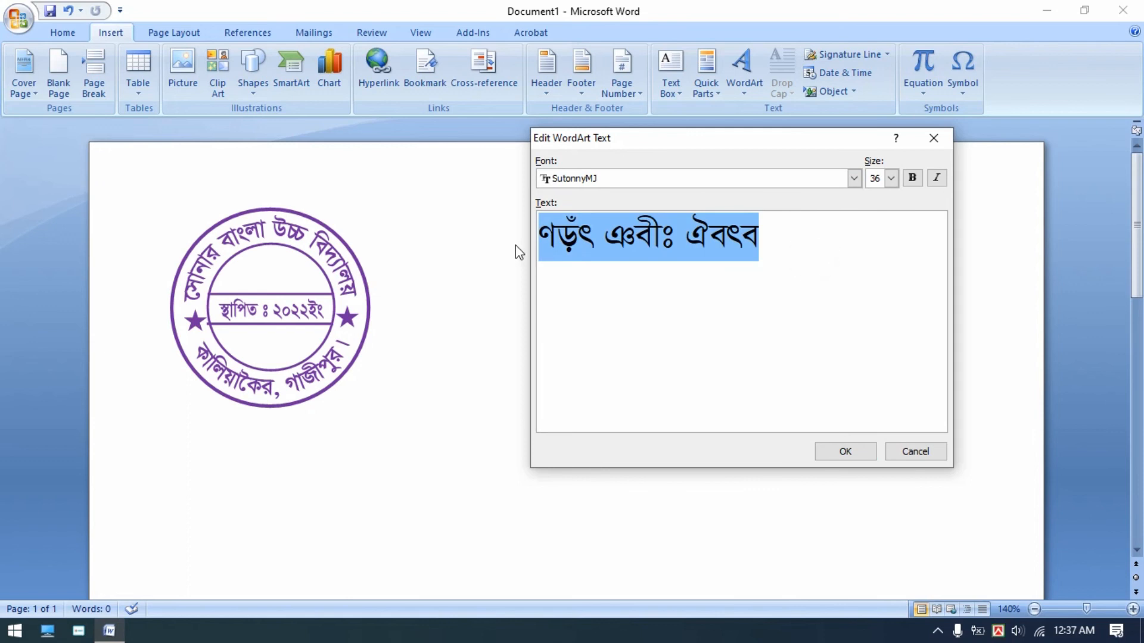
- Enter a person's full name as the first line of the WordArt text
text(h)
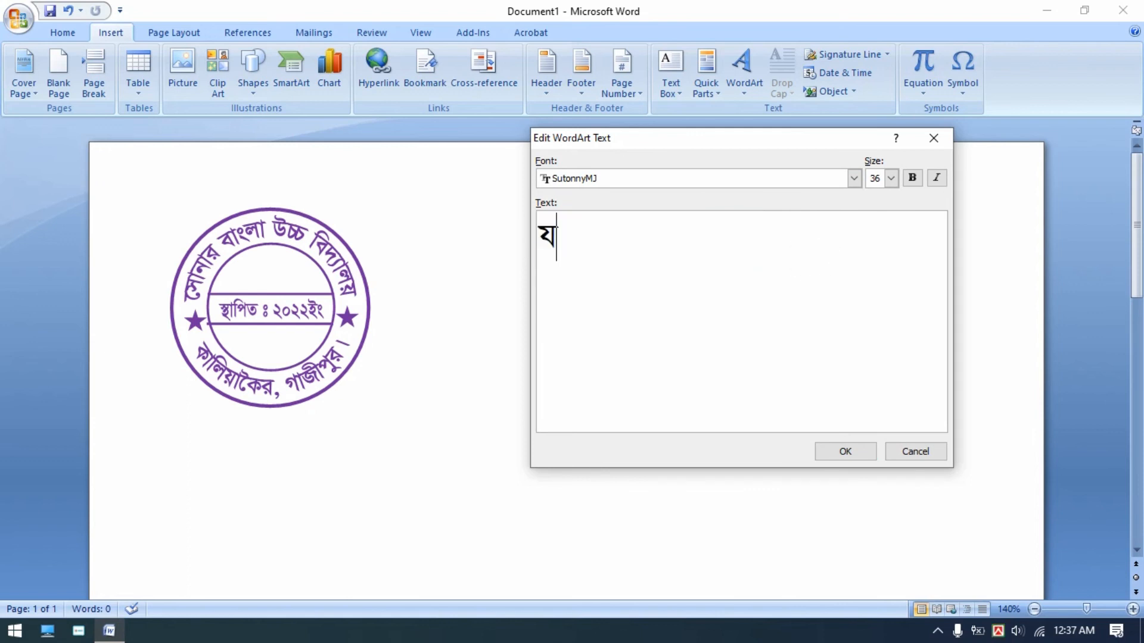
key(BackSpace)
text(ev)
key(BackSpace)
key(BackSpace)
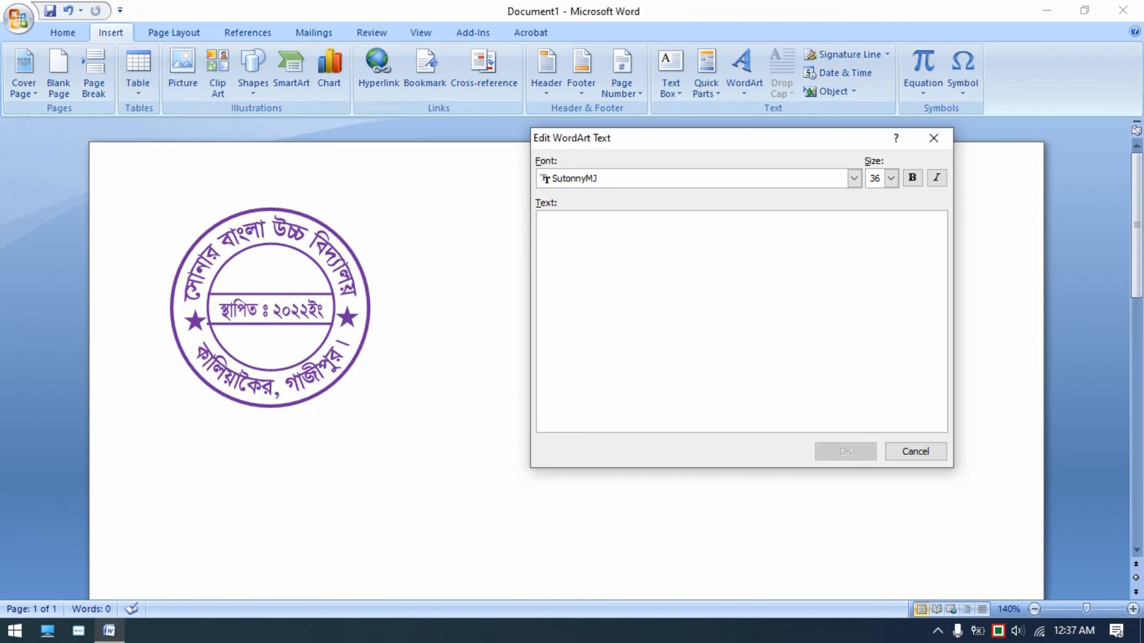
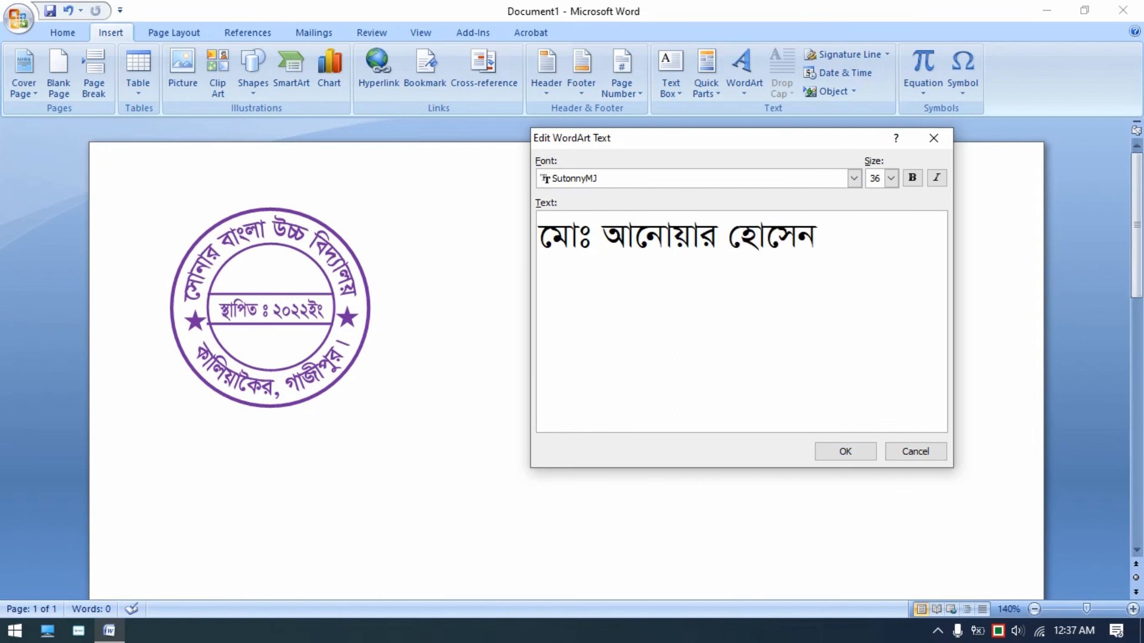
- Add ব্যবস্থাপনা পরিচালক as the second line of the WordArt text
key(Return)
text(e¨e¯’vcbv cwiPvjK)
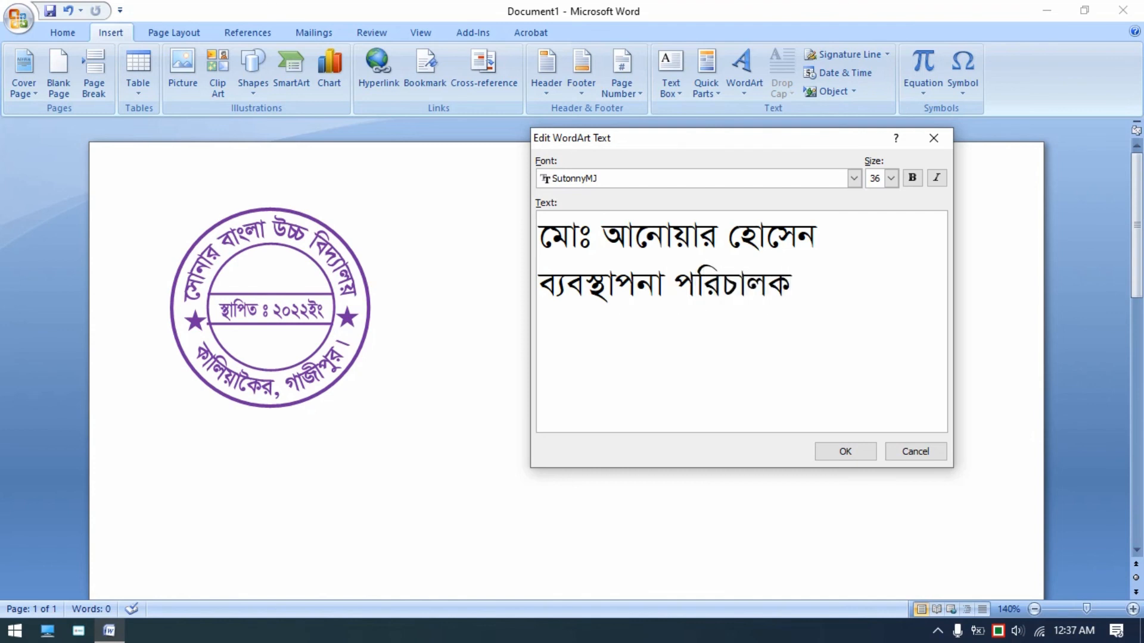
- Add সোনার বাংলা উচ্চ বিদ্যালয় and কালিয়াকৈর, গাজীপুর । as the third and fourth lines
key(Return)
text(‡mvbvi)
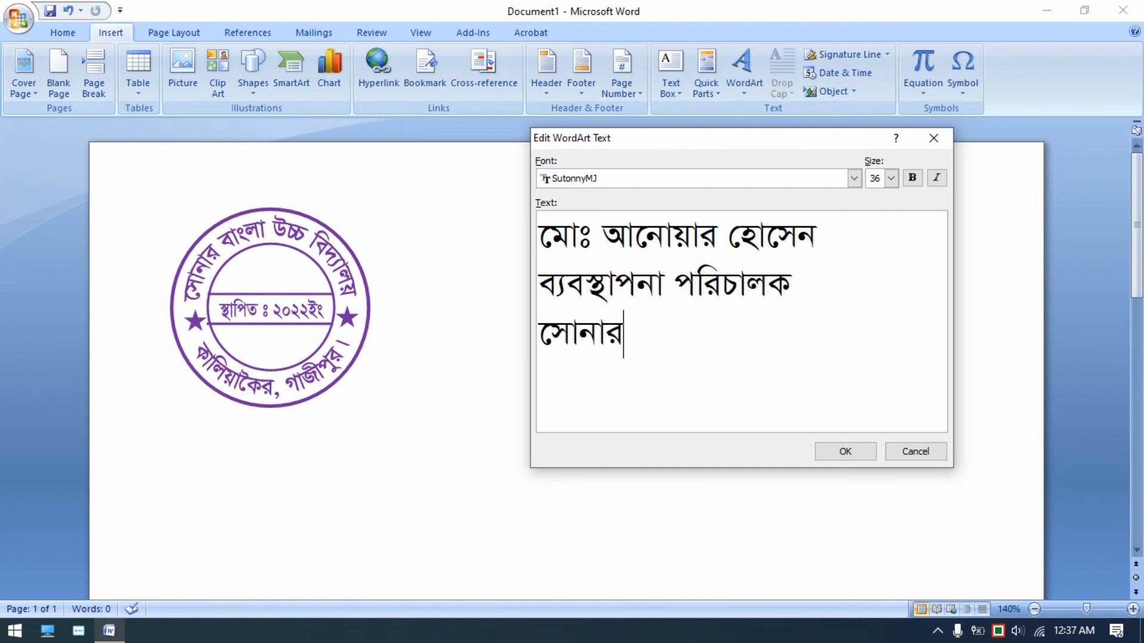
text( evsjv D”P we`¨vjq )
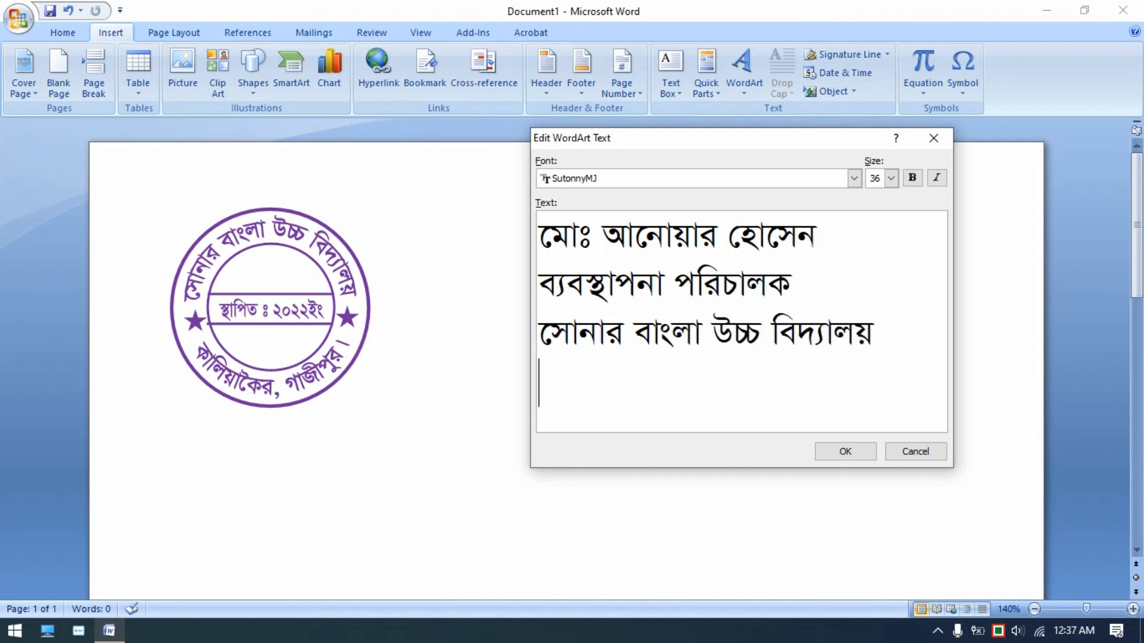
text(Kvwjqv‰Ki, MvR)
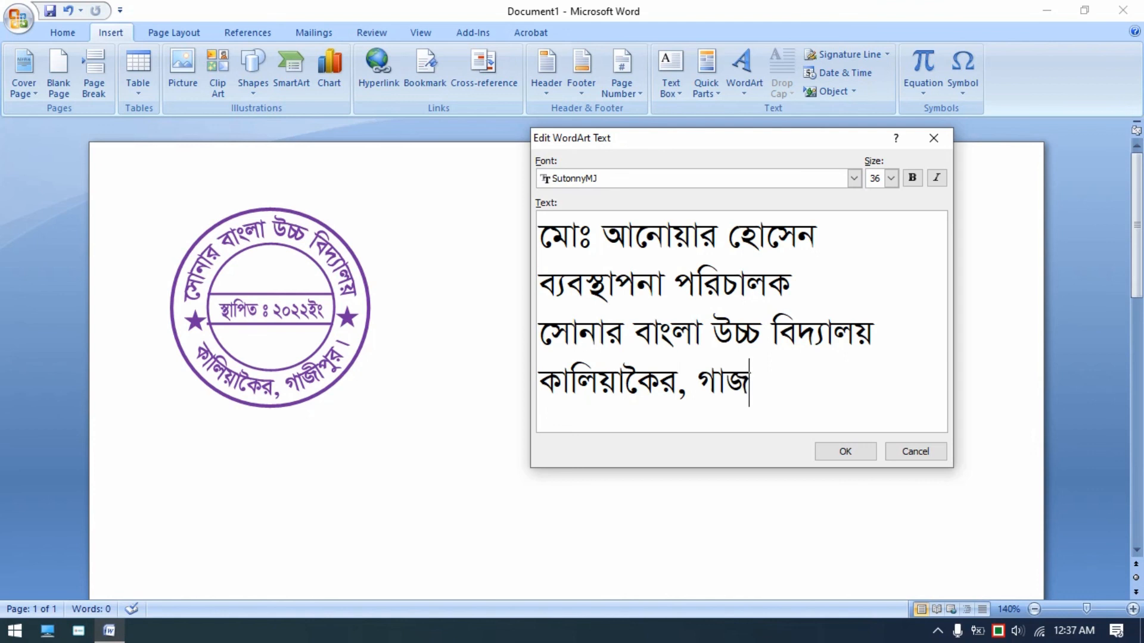
text(xcyi |)
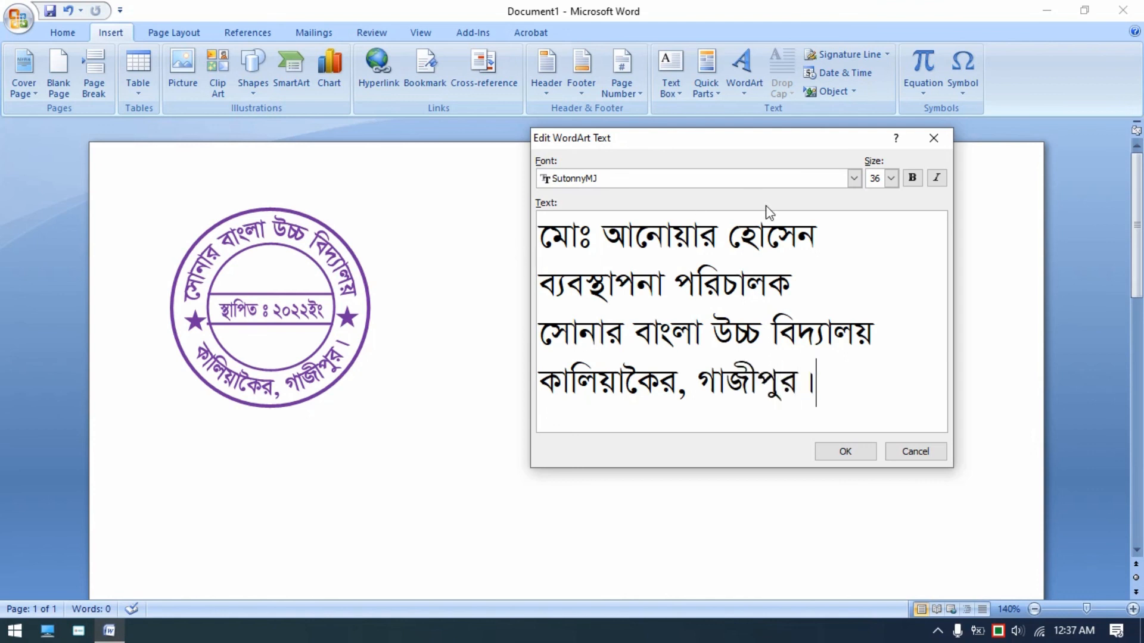
- Apply bold to the WordArt text and confirm the Edit WordArt Text dialog
click(912, 178)
click(845, 451)
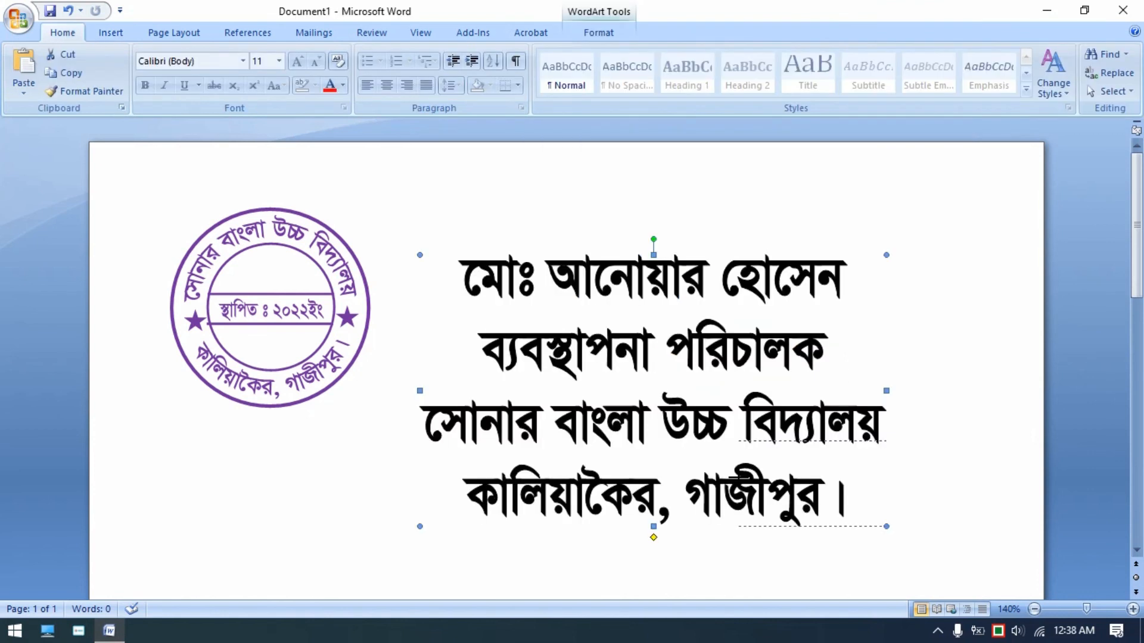
- Shrink the signature WordArt to about 0.59 by 1.31 inches beside the seal
drag(853, 451, 521, 328)
click(521, 345)
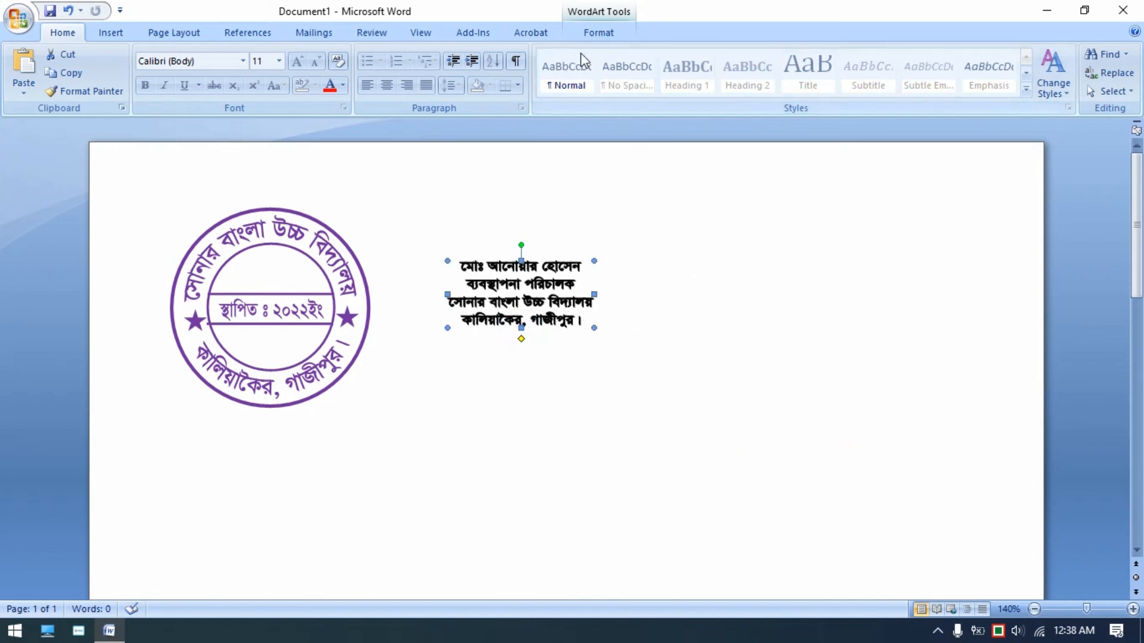
- Remove the WordArt's shape outline and set its shape fill to purple
click(605, 35)
click(602, 72)
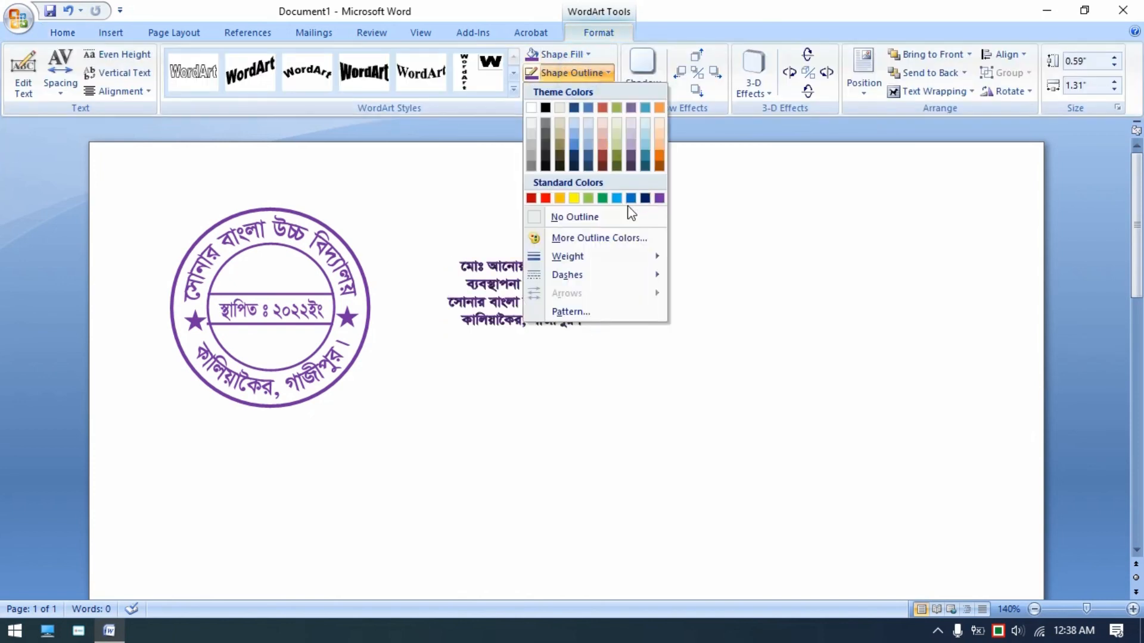
click(605, 216)
click(563, 54)
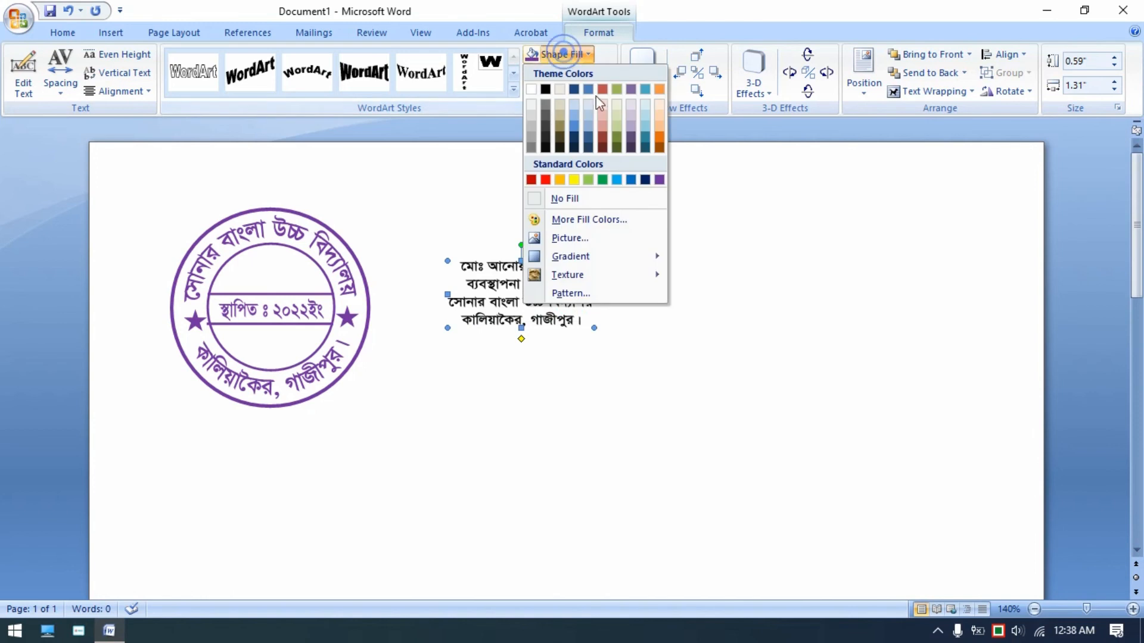
click(659, 180)
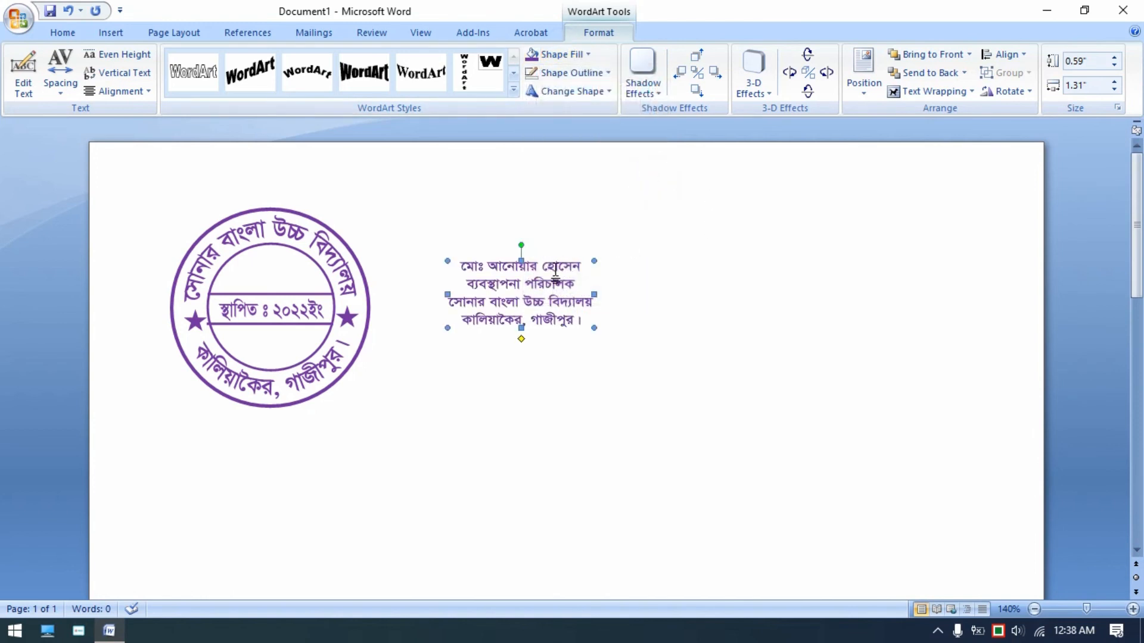
- Move the signature WordArt slightly left, closer to the seal, and deselect it
drag(553, 270, 519, 270)
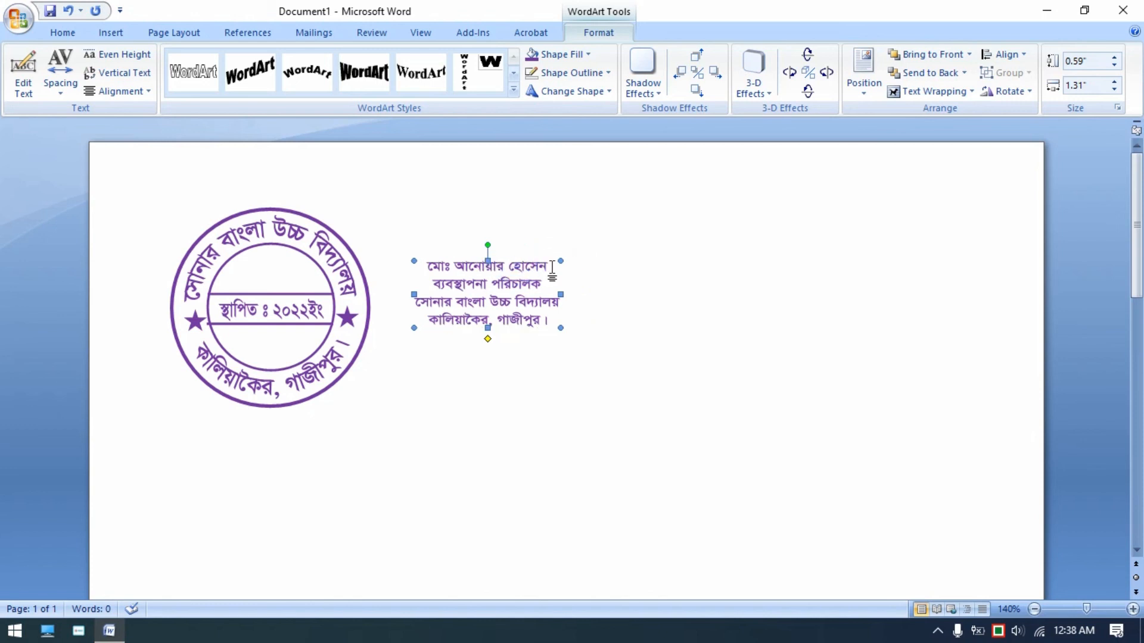
click(651, 280)
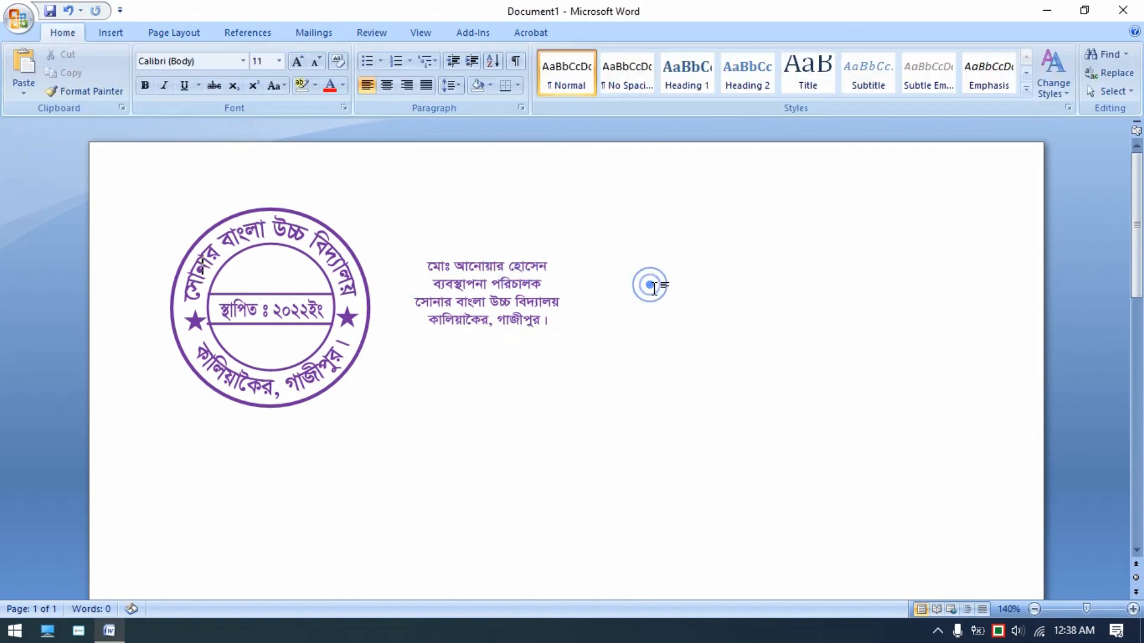
- Turn on Select Objects mode and draw a selection box around the seal's shapes
click(505, 286)
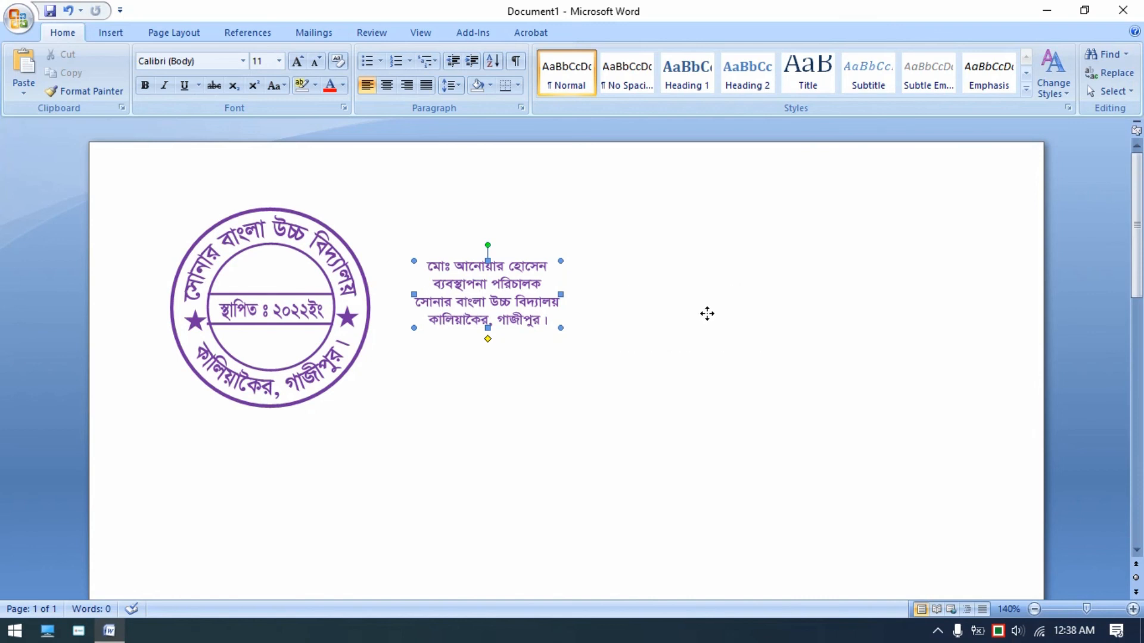
drag(707, 314, 707, 314)
click(203, 206)
click(1109, 91)
click(1025, 130)
drag(165, 177, 470, 449)
drag(348, 320, 544, 336)
click(707, 412)
scroll(707, 412, up, 2)
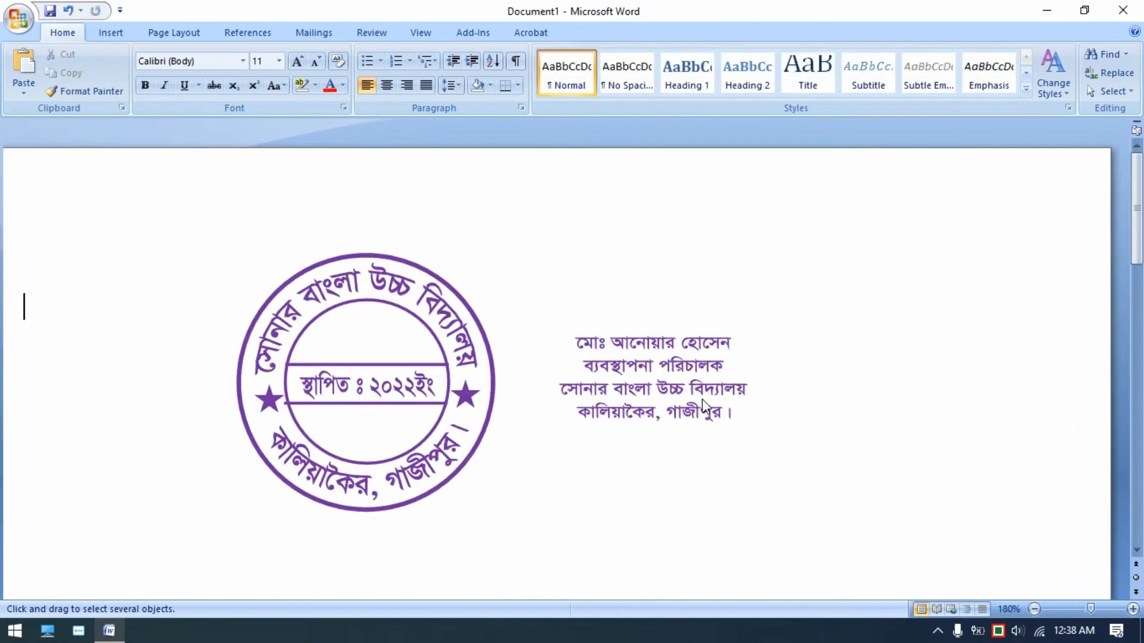